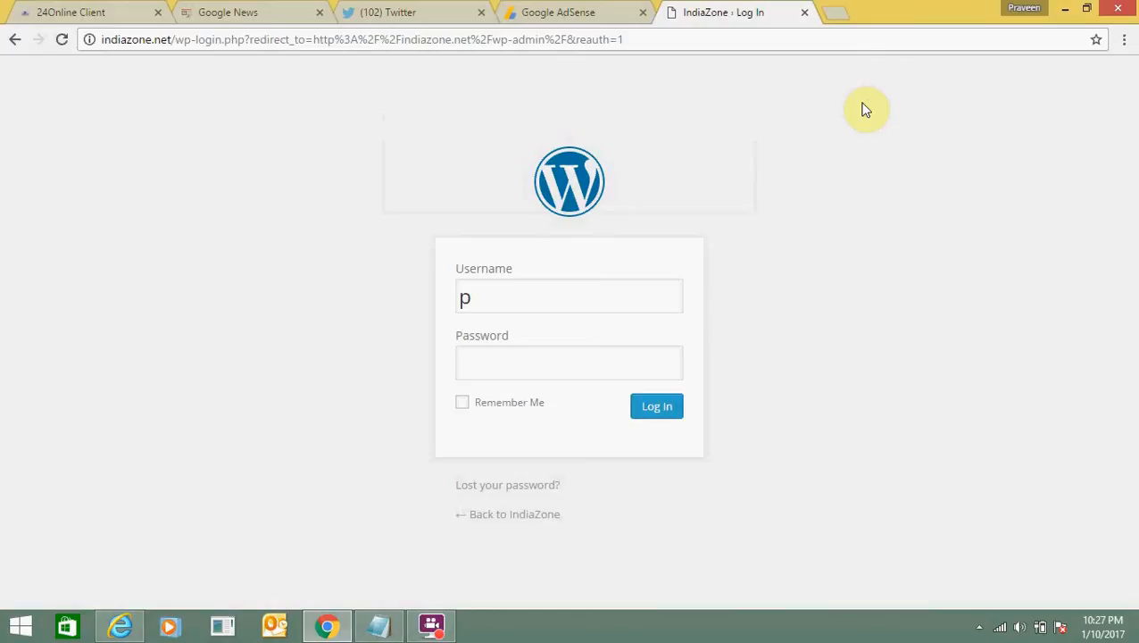
Load indiazone.net in a new browser tab.
left_click(836, 10)
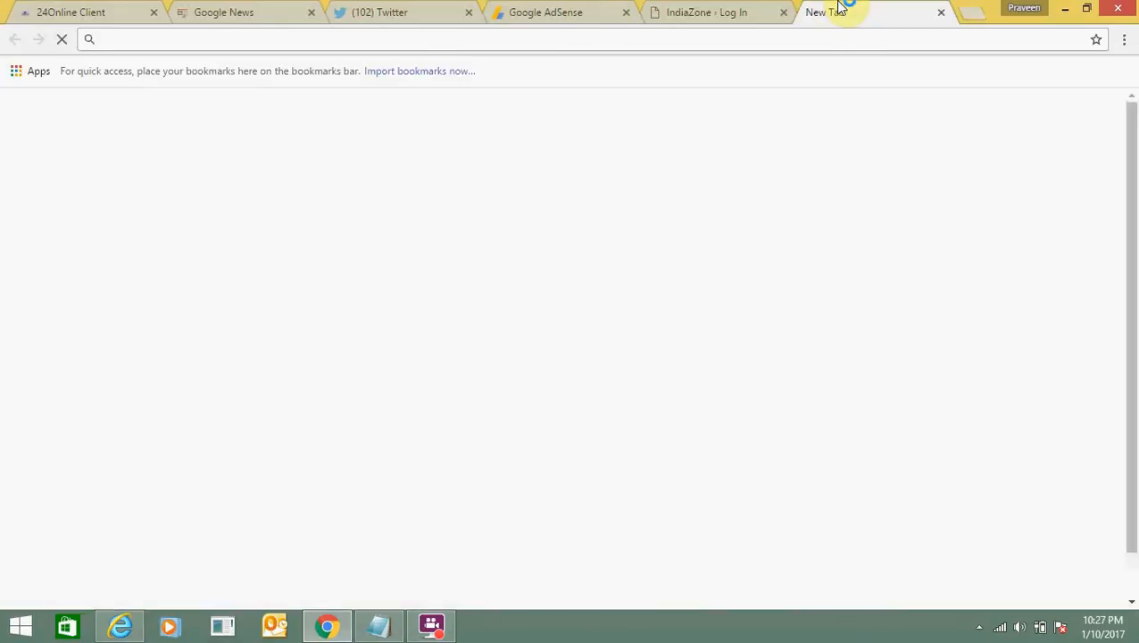
type("in")
key("Return")
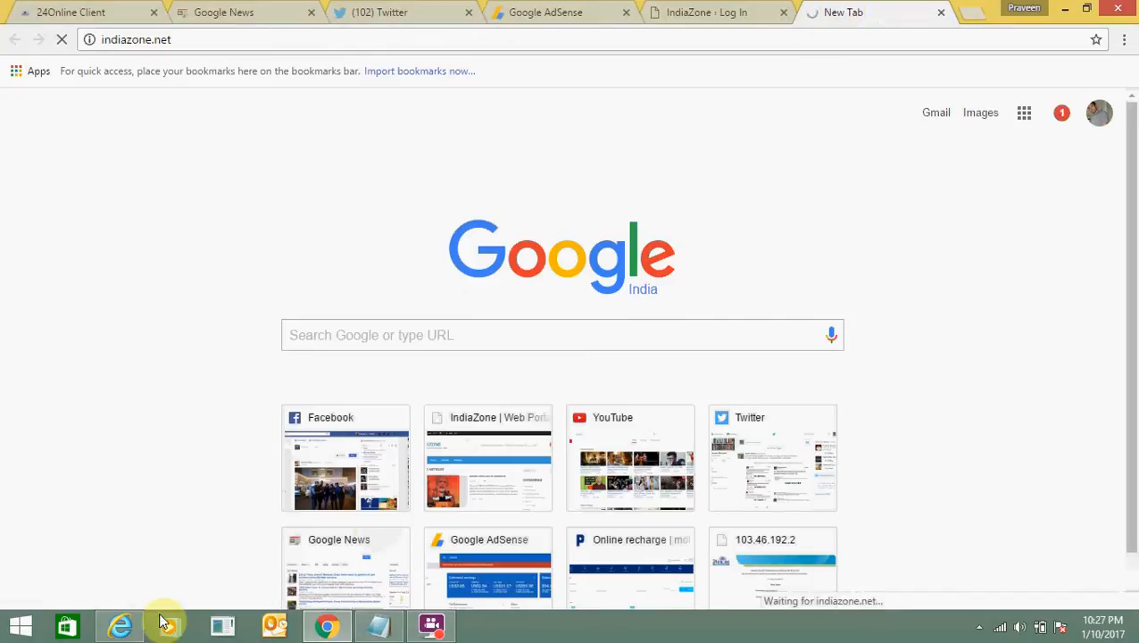
Switch to Internet Explorer and review the hosting support email's passages on fcgi processes and the blocked port 80/443.
left_click(116, 624)
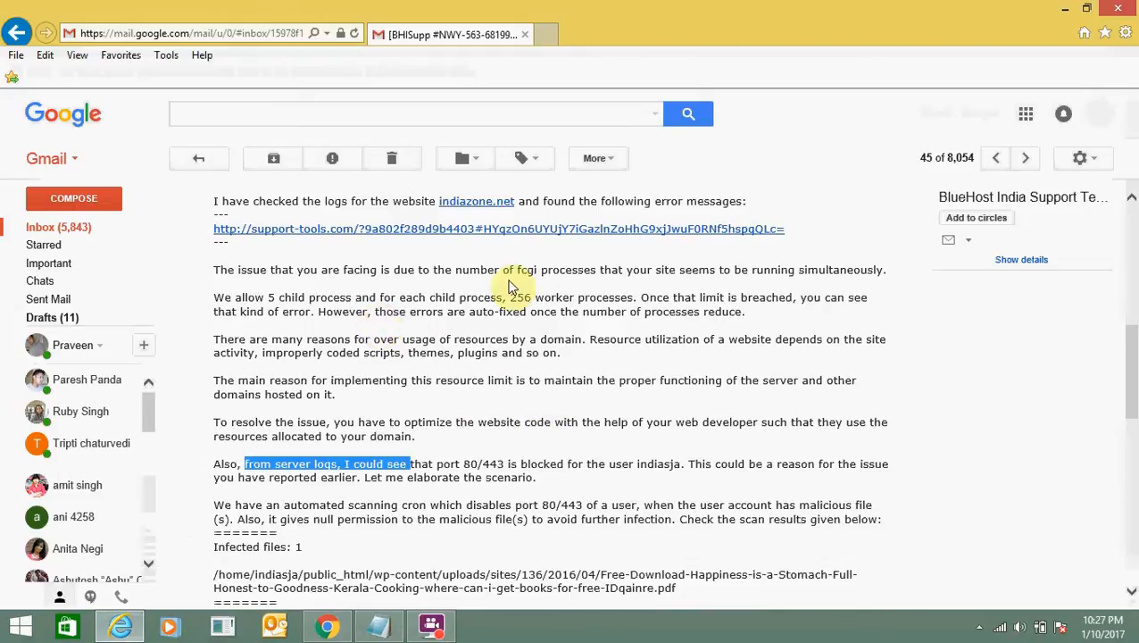
left_click_drag(516, 269, 578, 272)
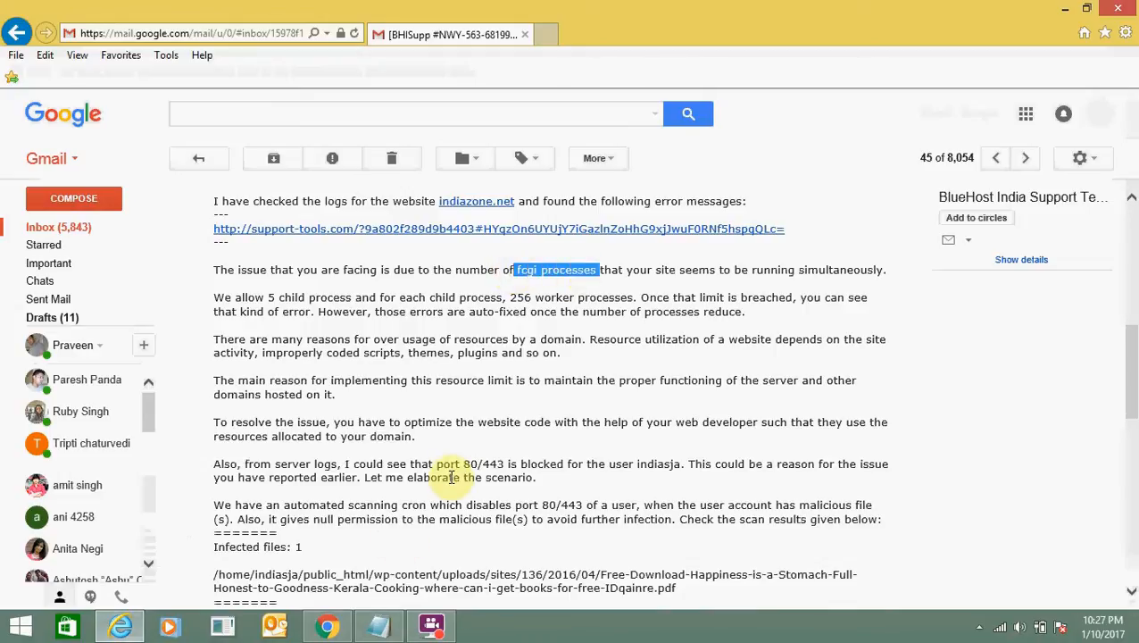
left_click_drag(461, 466, 567, 466)
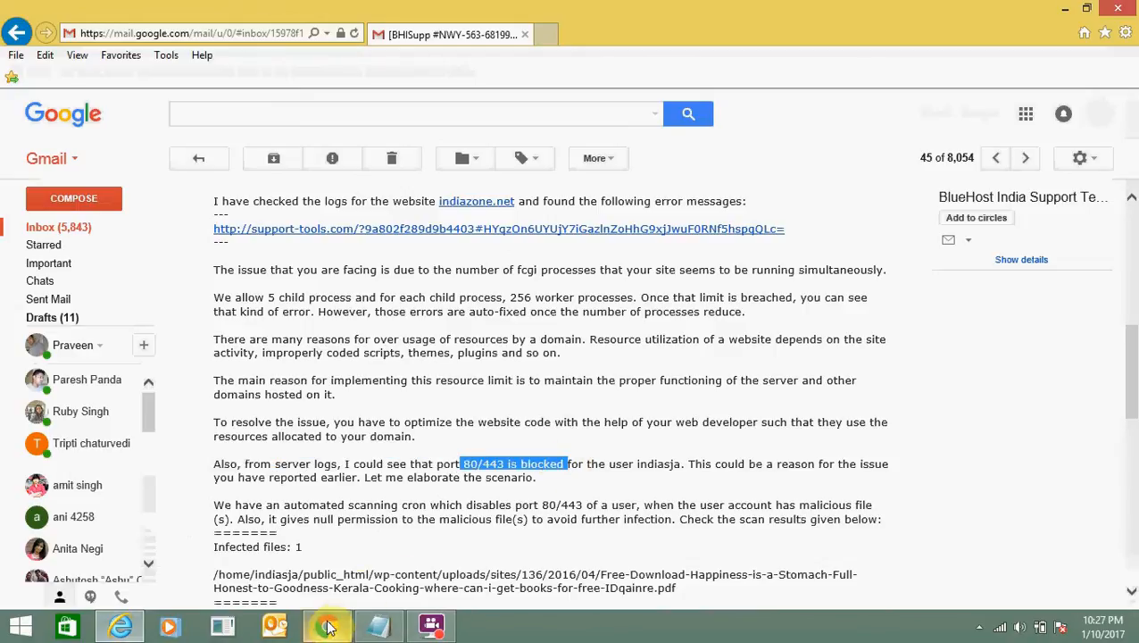
Switch back to Chrome and check the WordPress login page and the indiazone.net tab, glancing at the support email in between.
mouse_move(327, 627)
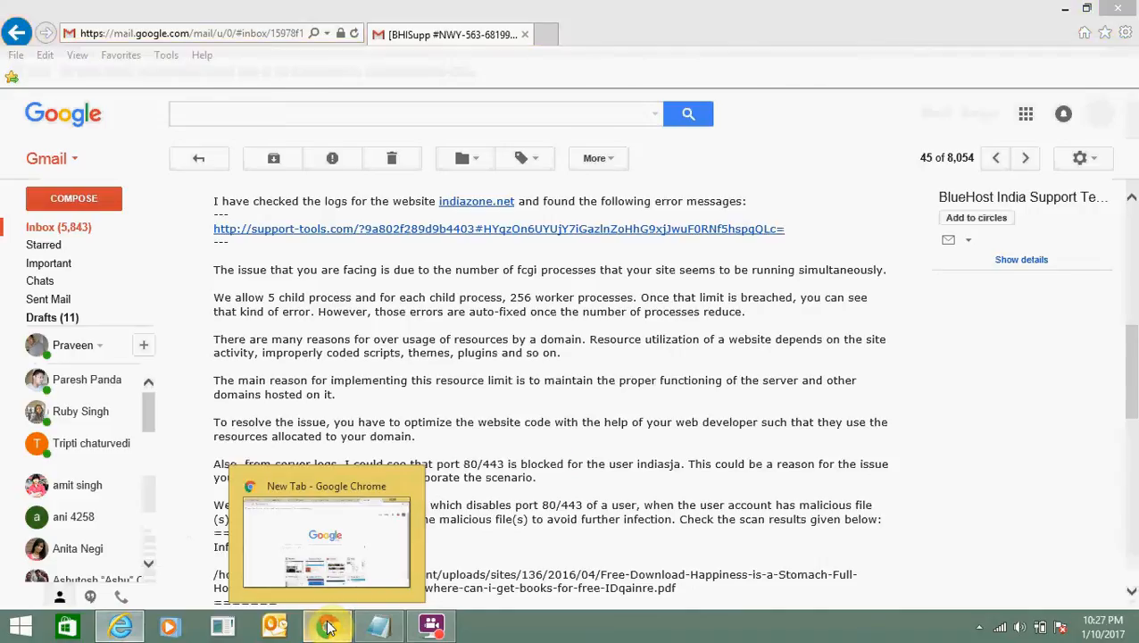
left_click(327, 628)
left_click(709, 10)
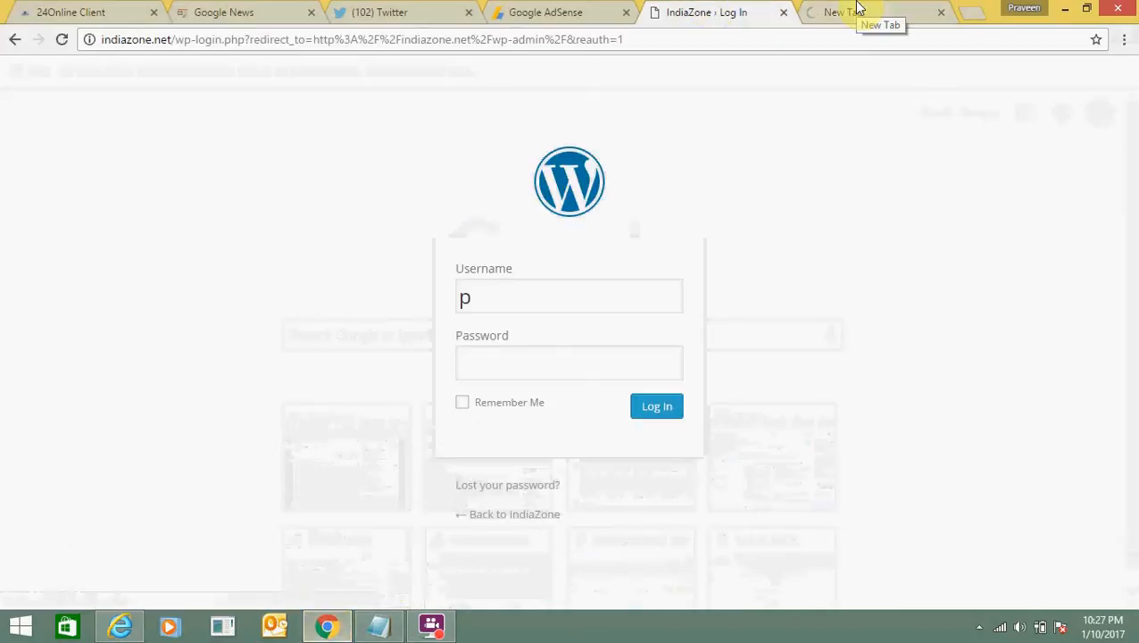
left_click(137, 629)
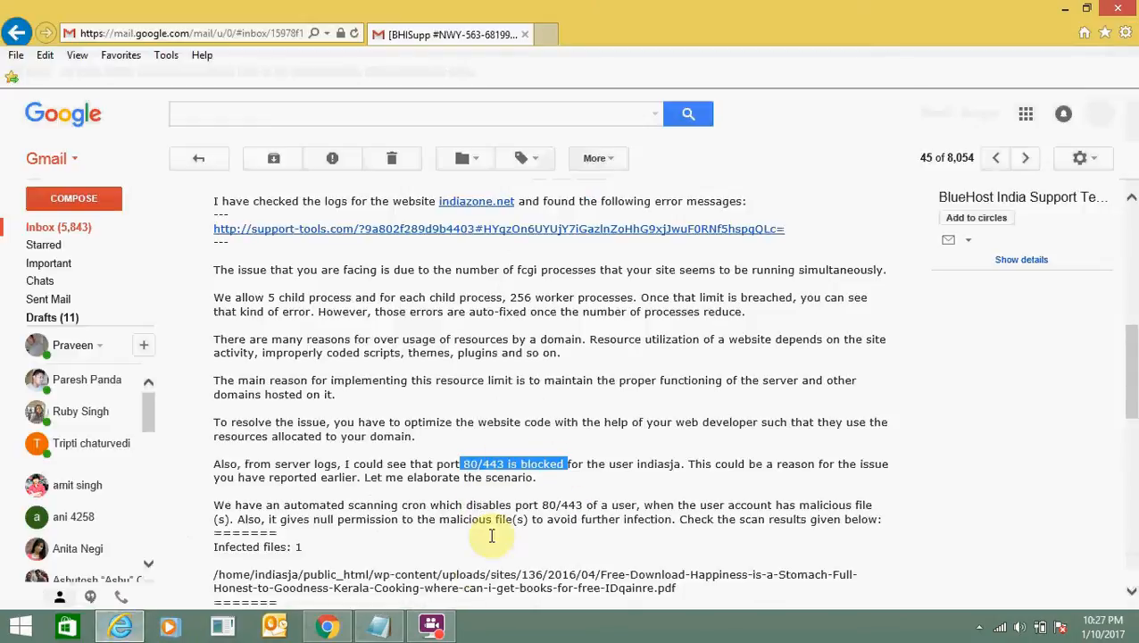
left_click(327, 626)
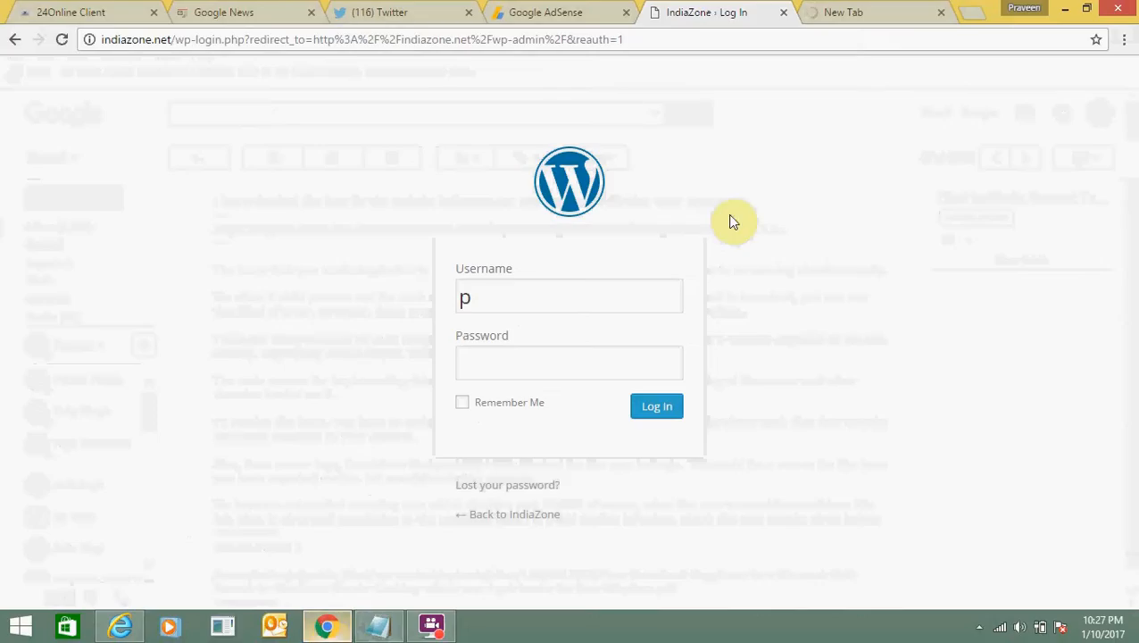
left_click(839, 11)
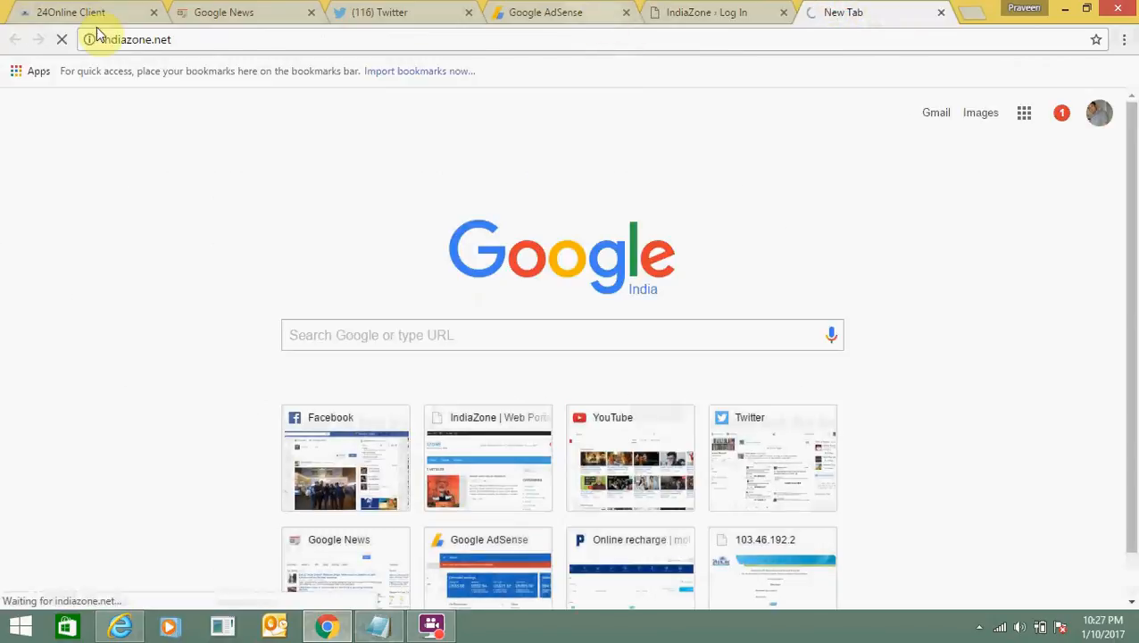
left_click(169, 47)
Log in to the IndiaZone WordPress admin with the account username and password.
left_click(702, 12)
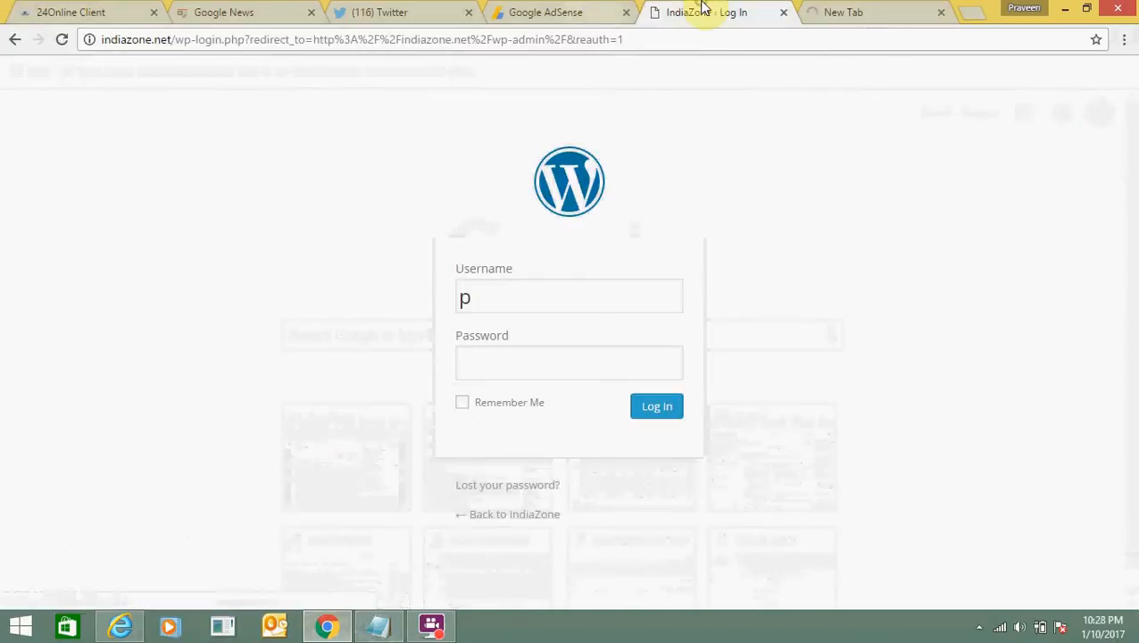
left_click(555, 282)
type("r")
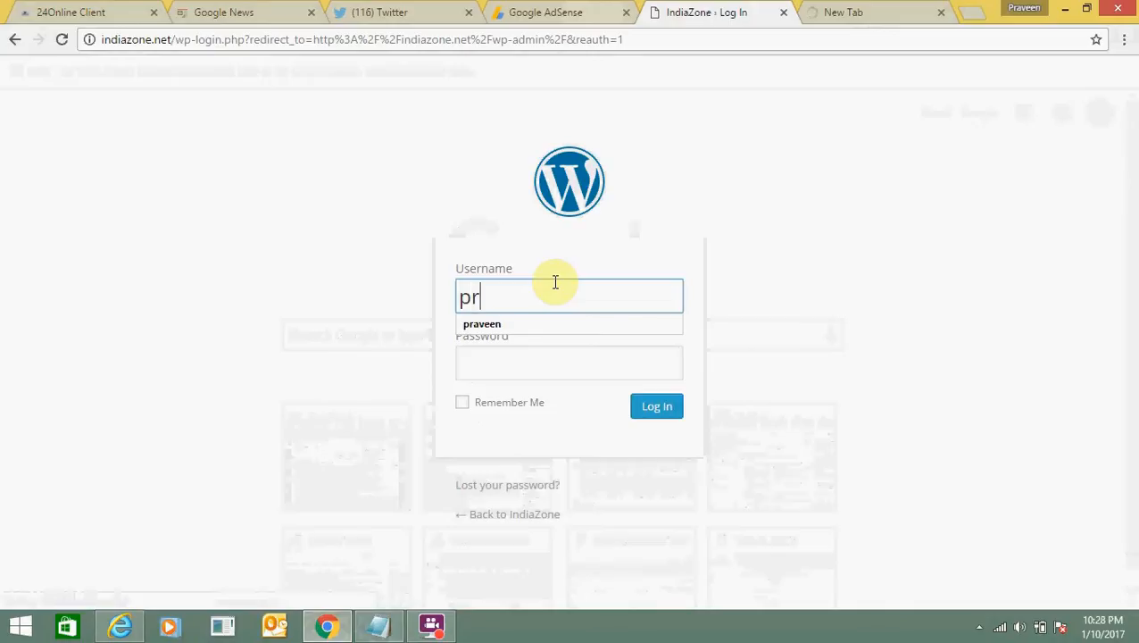
type("avee")
key("Down")
key("Tab")
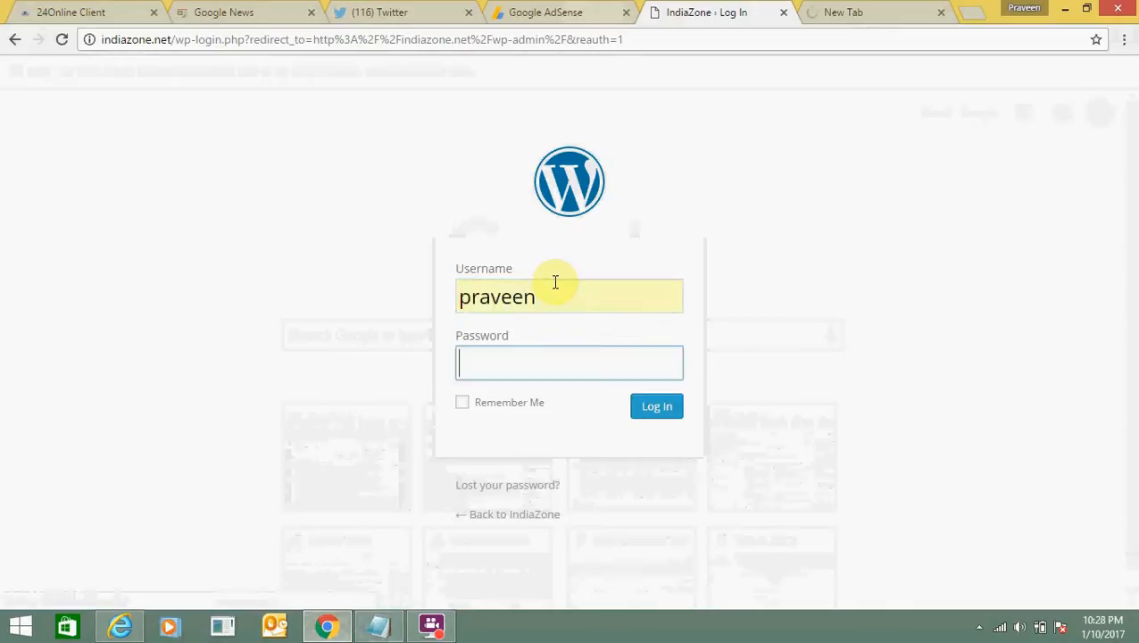
type("•••••••••••••••")
key("Return")
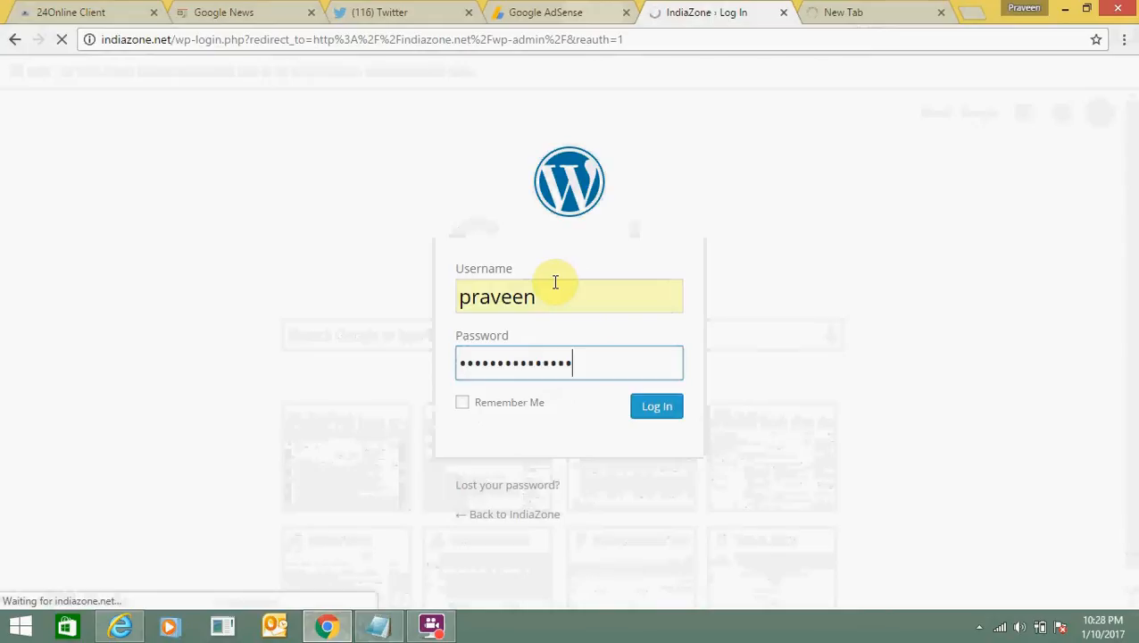
Check the AdSense earnings overview and the loading state of the login page and the IndiaZone home page.
left_click(605, 11)
left_click(1129, 176)
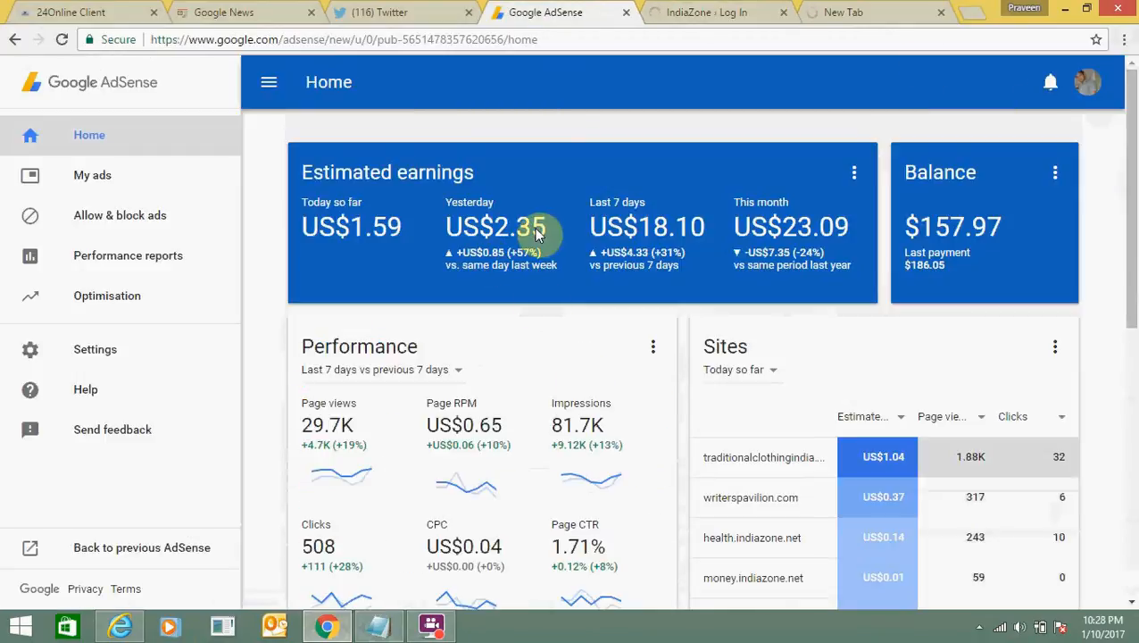
left_click(693, 12)
left_click(936, 9)
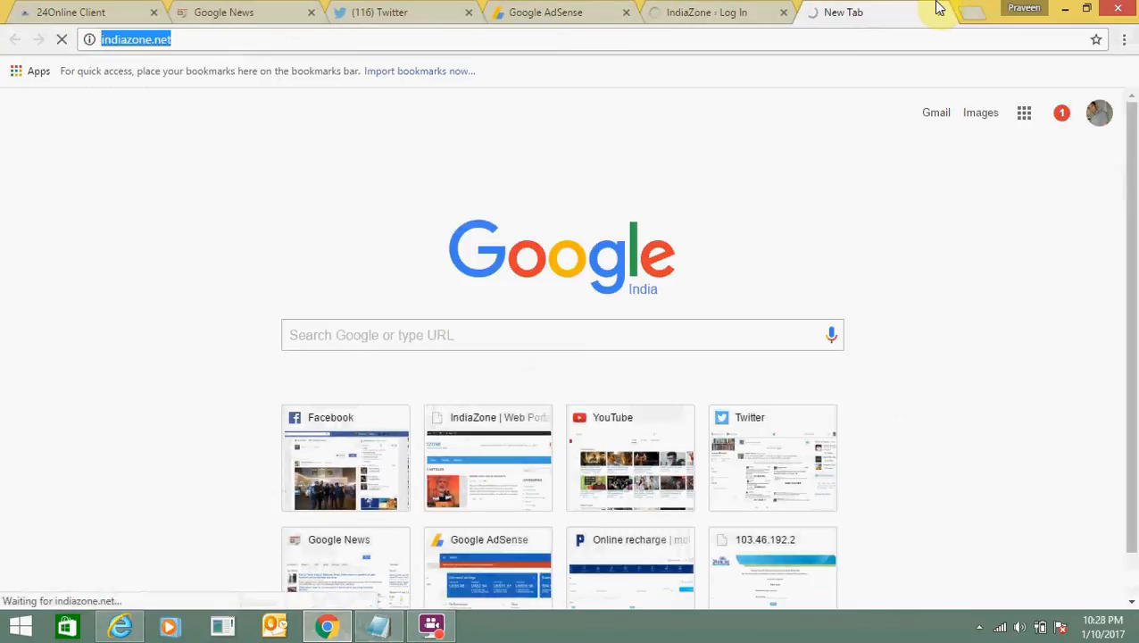
left_click(701, 9)
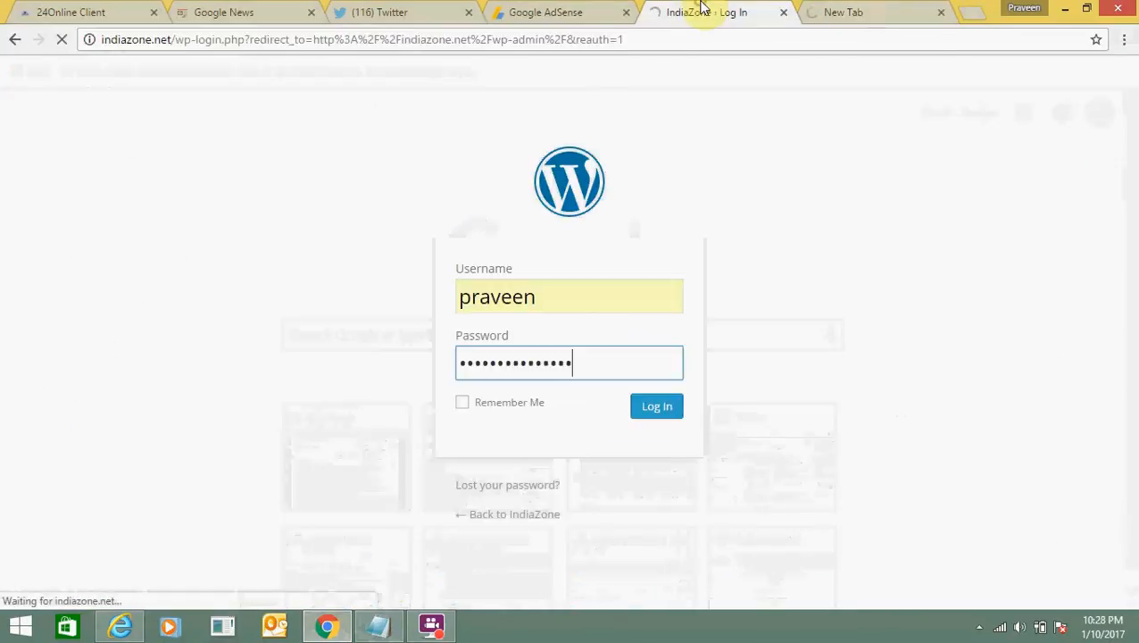
left_click(825, 9)
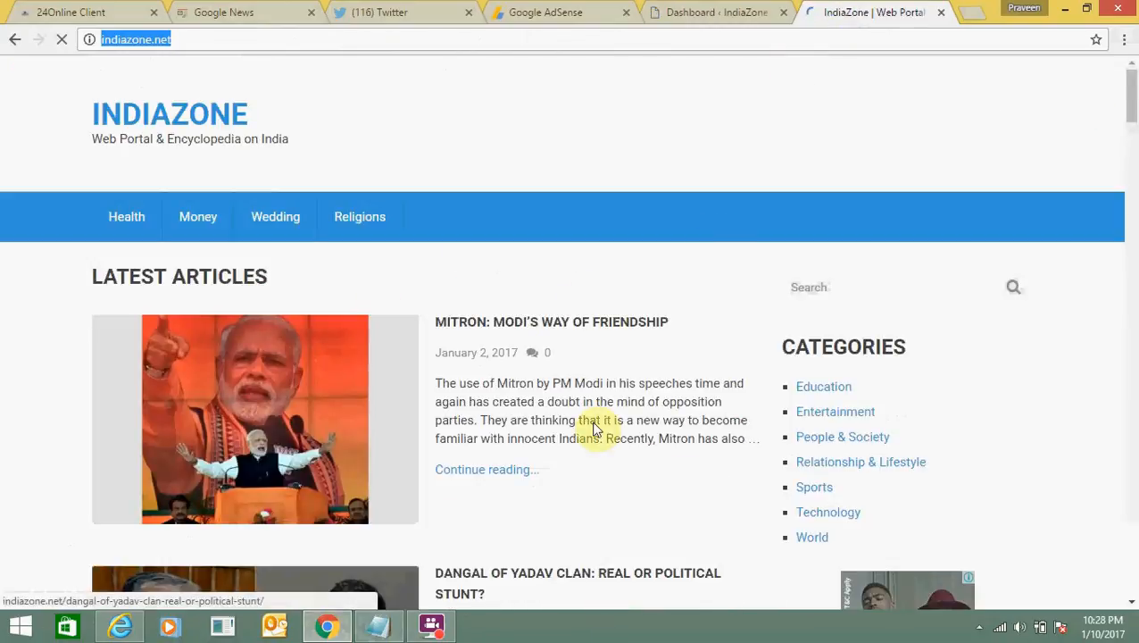
left_click_drag(1134, 107, 1134, 168)
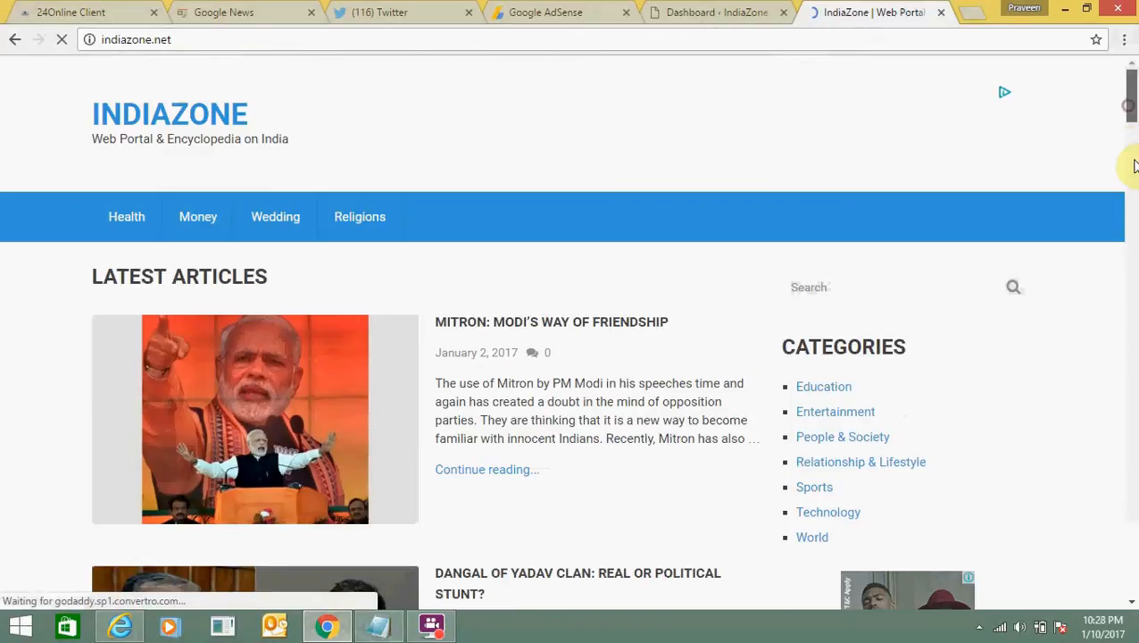
Return to the WordPress dashboard and open the Network Admin dashboard of the multisite.
left_click(671, 10)
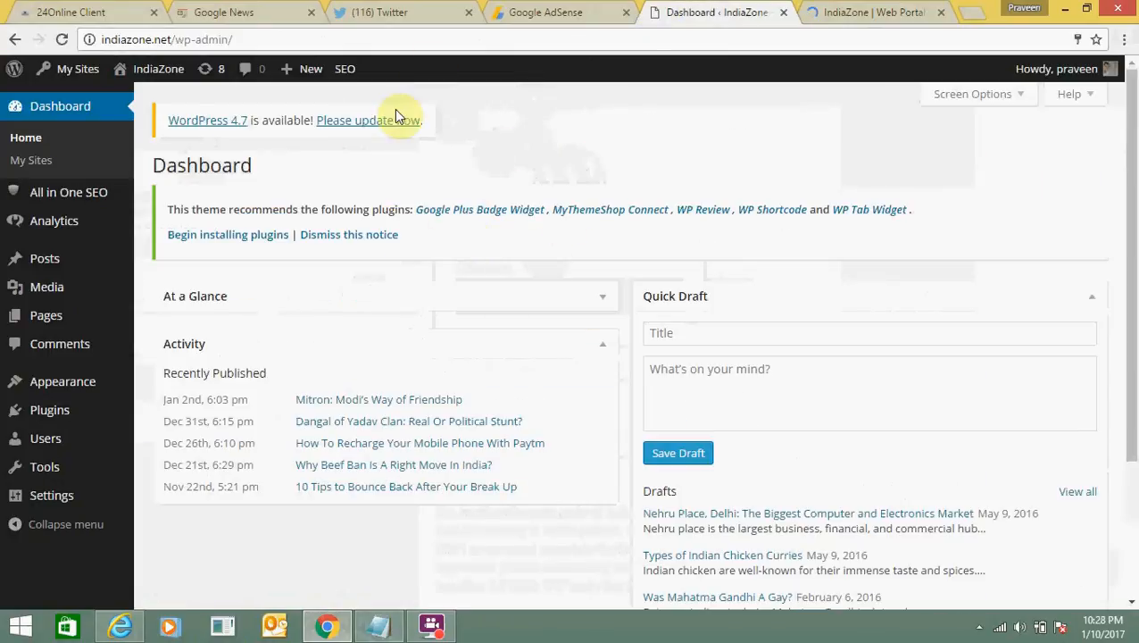
mouse_move(78, 72)
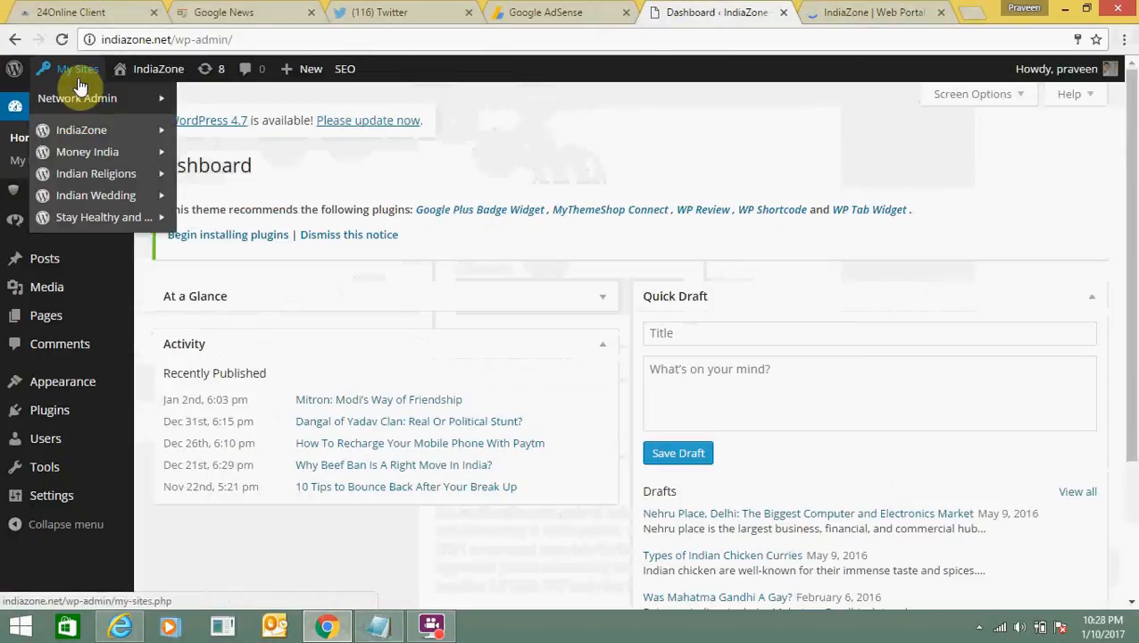
mouse_move(79, 105)
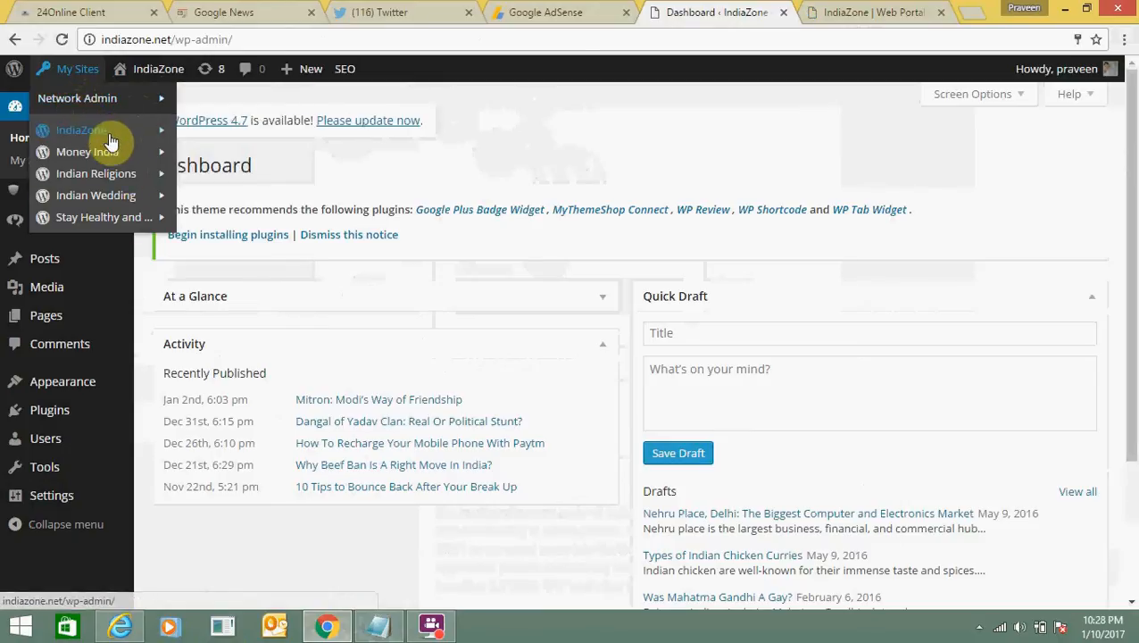
mouse_move(128, 106)
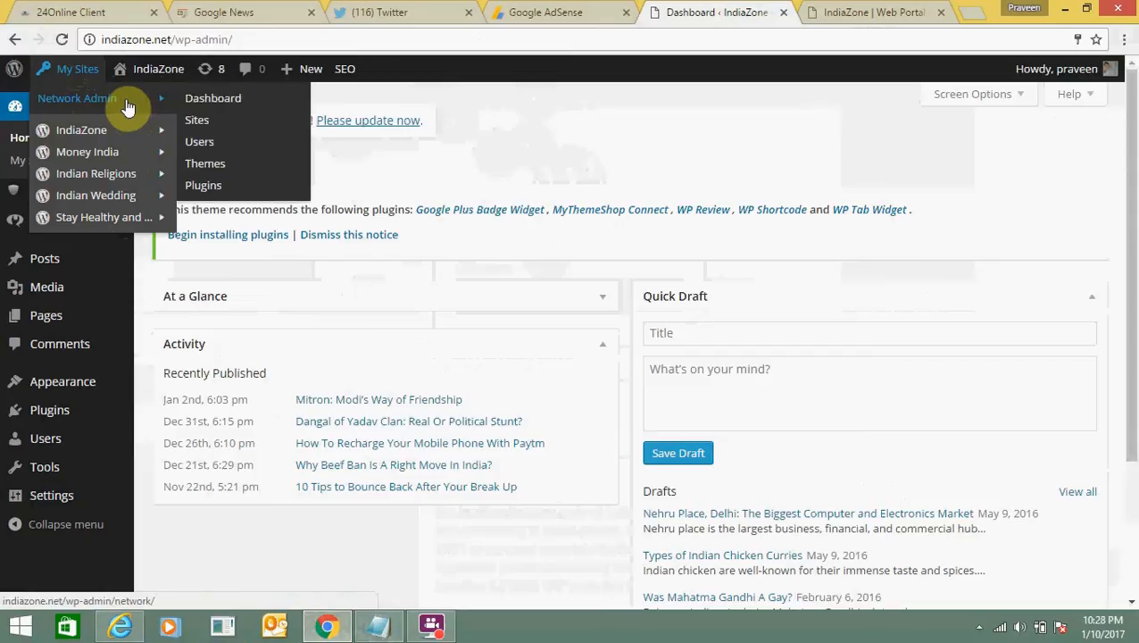
left_click(211, 101)
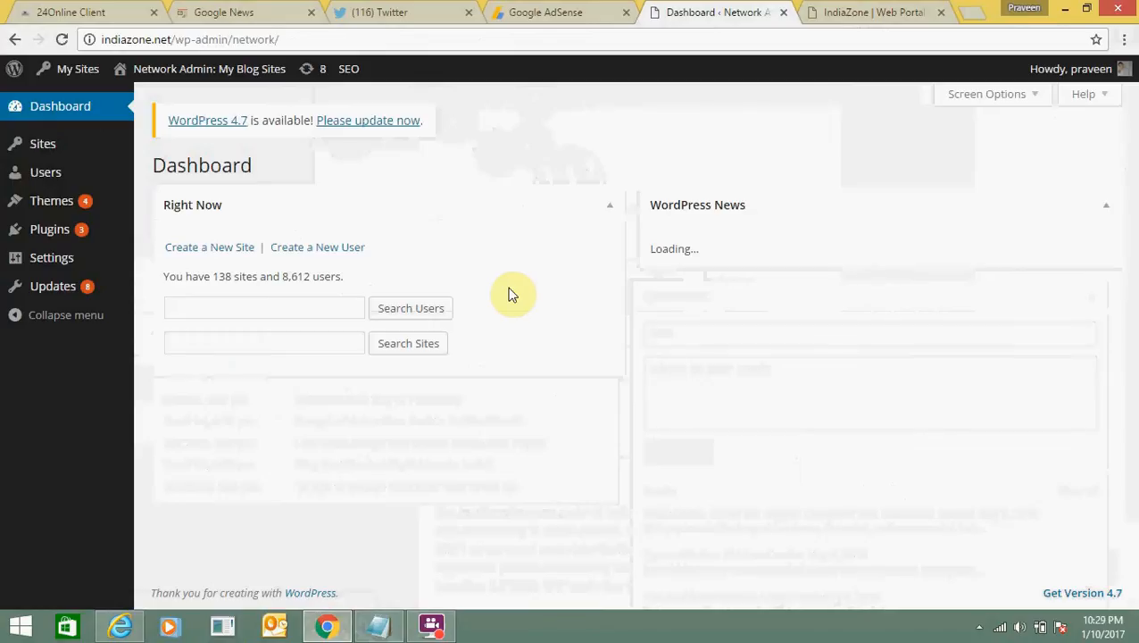
Open the network's list of all users and examine the total number of registered accounts.
mouse_move(72, 300)
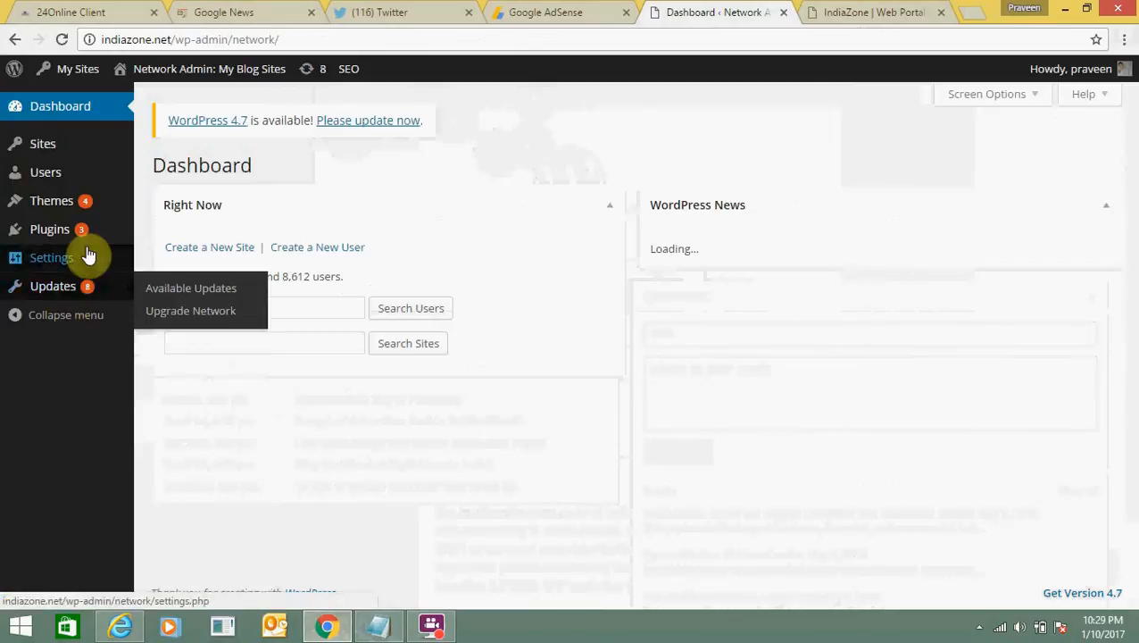
mouse_move(72, 173)
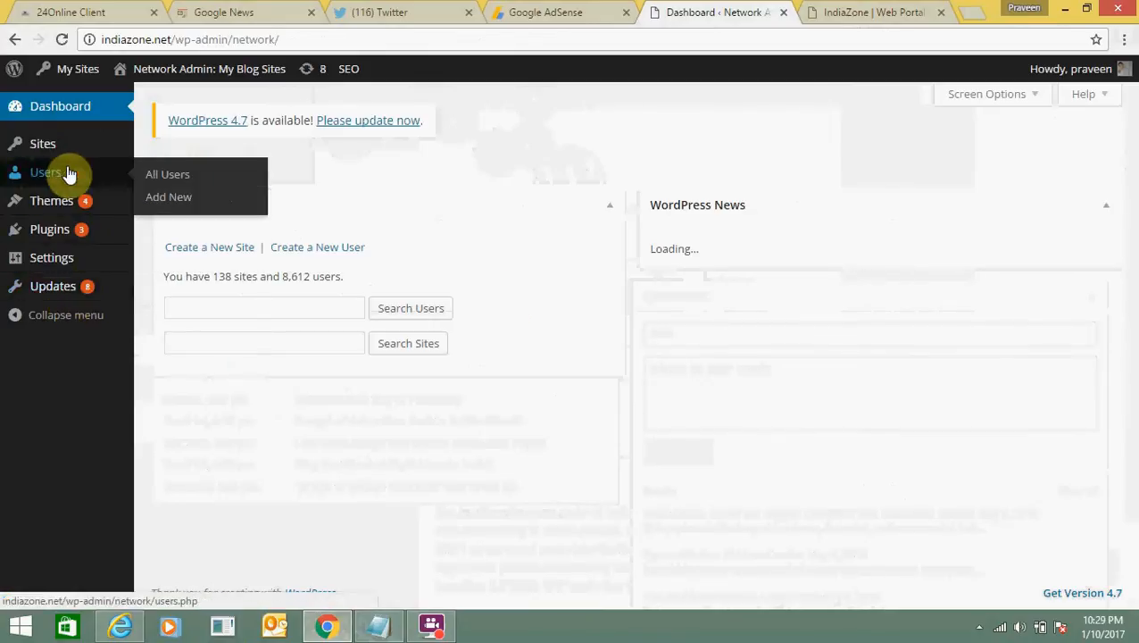
left_click(161, 178)
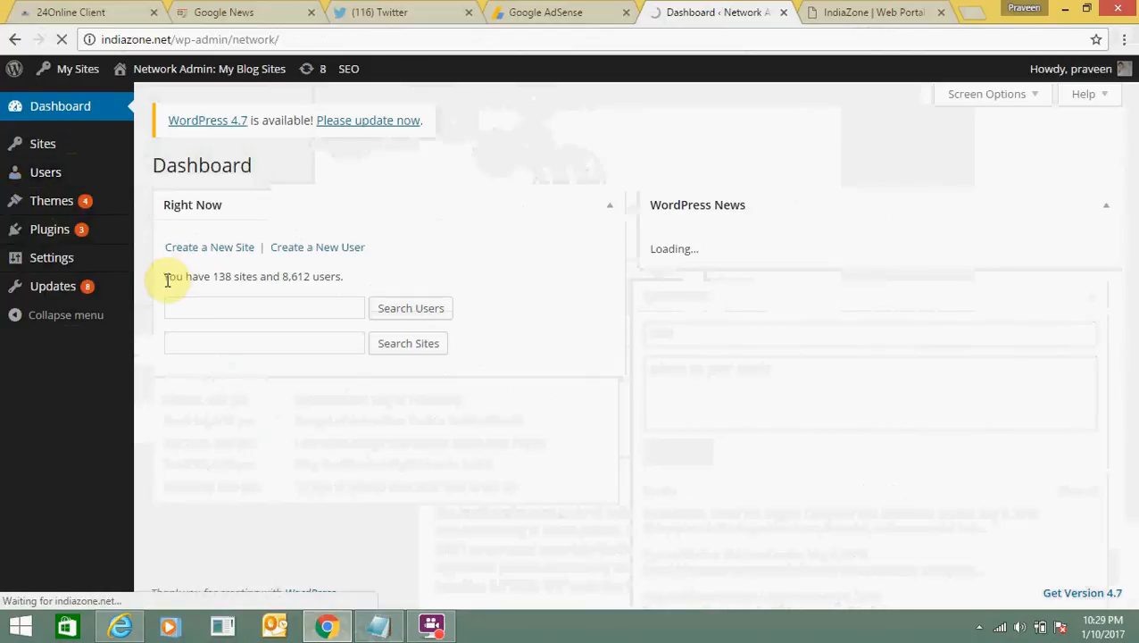
left_click_drag(163, 277, 205, 279)
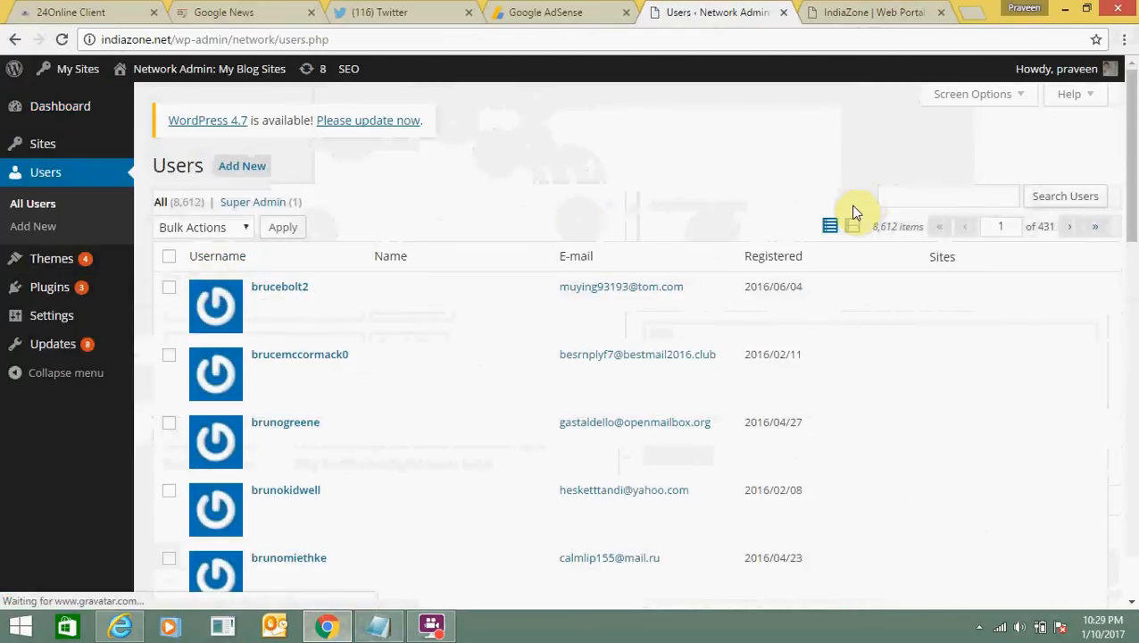
triple_click(870, 224)
left_click(870, 228)
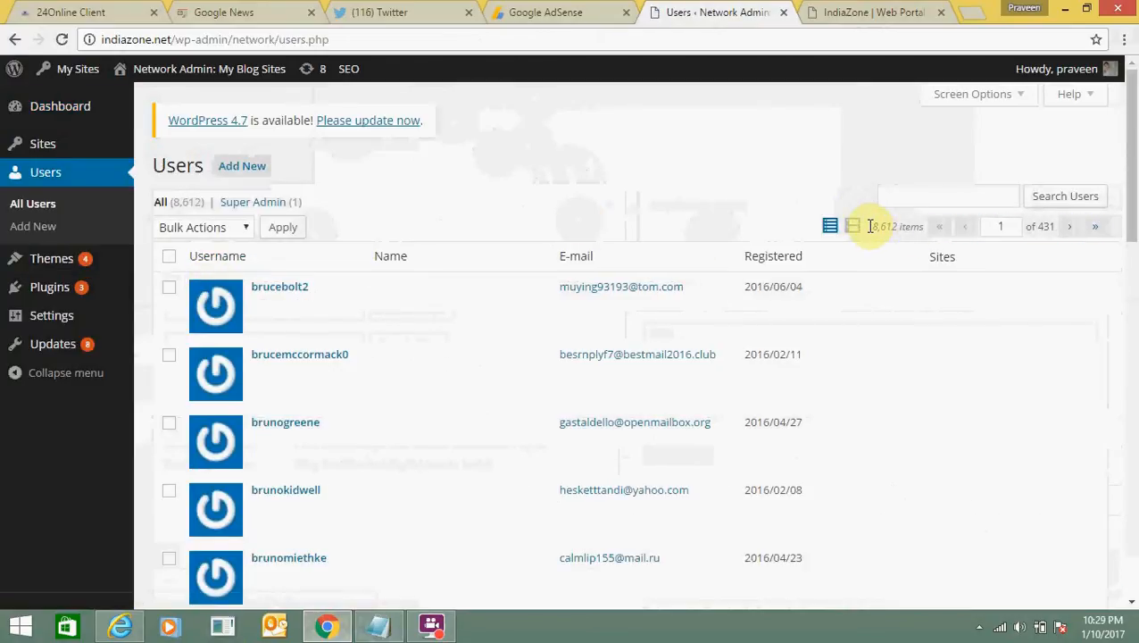
left_click(877, 227)
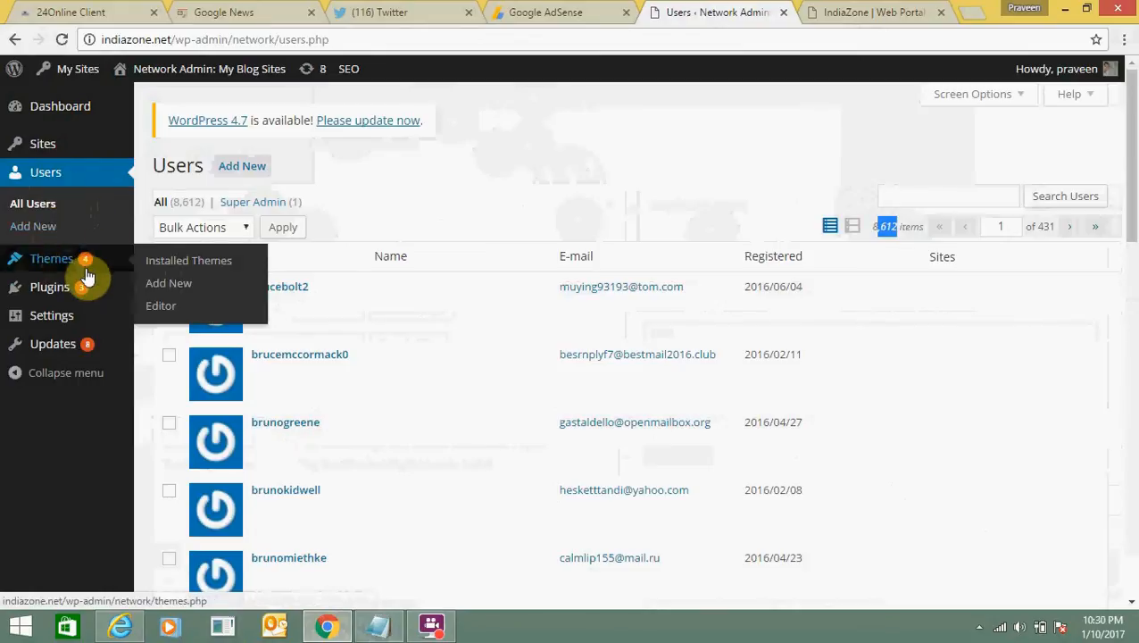
In the network settings, set Allow new registrations to "Both sites and user accounts can be registered".
mouse_move(83, 321)
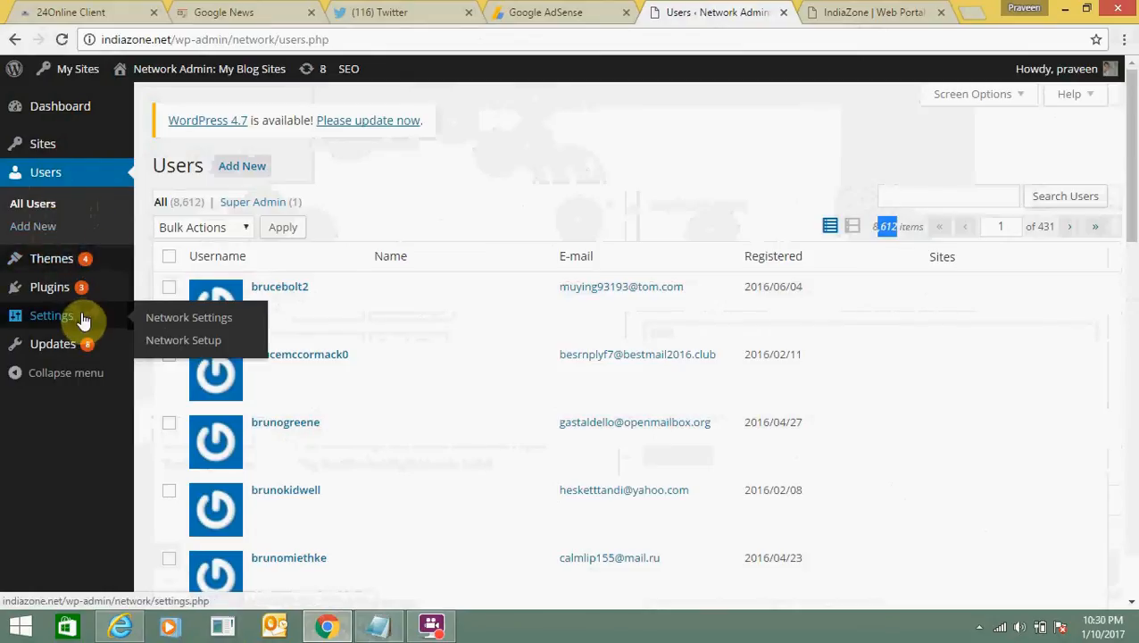
left_click(175, 320)
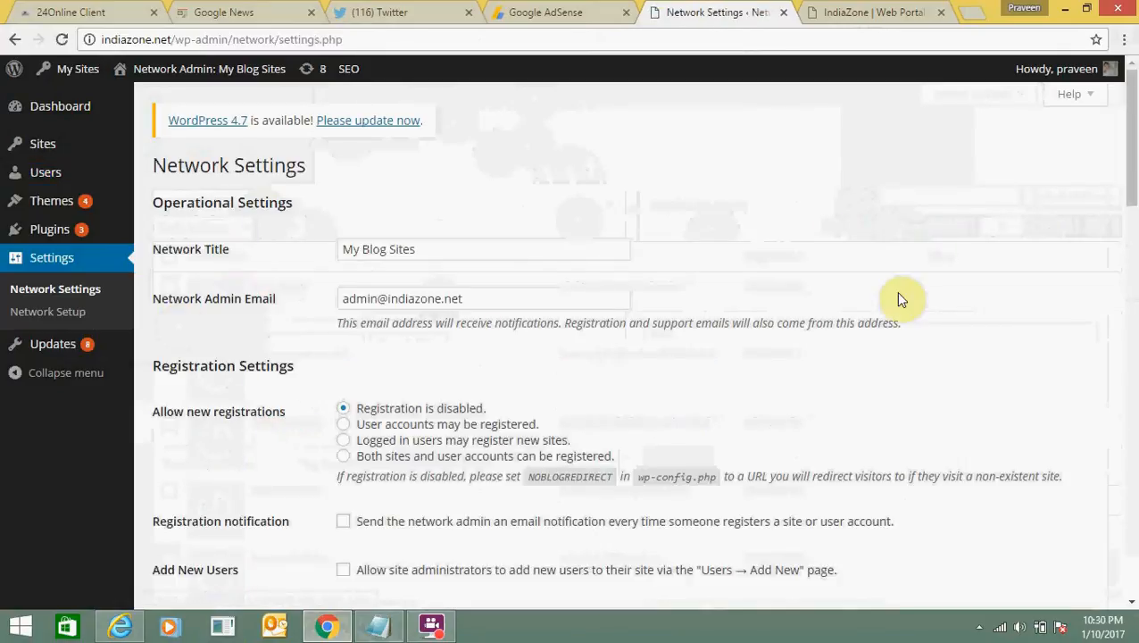
left_click(343, 456)
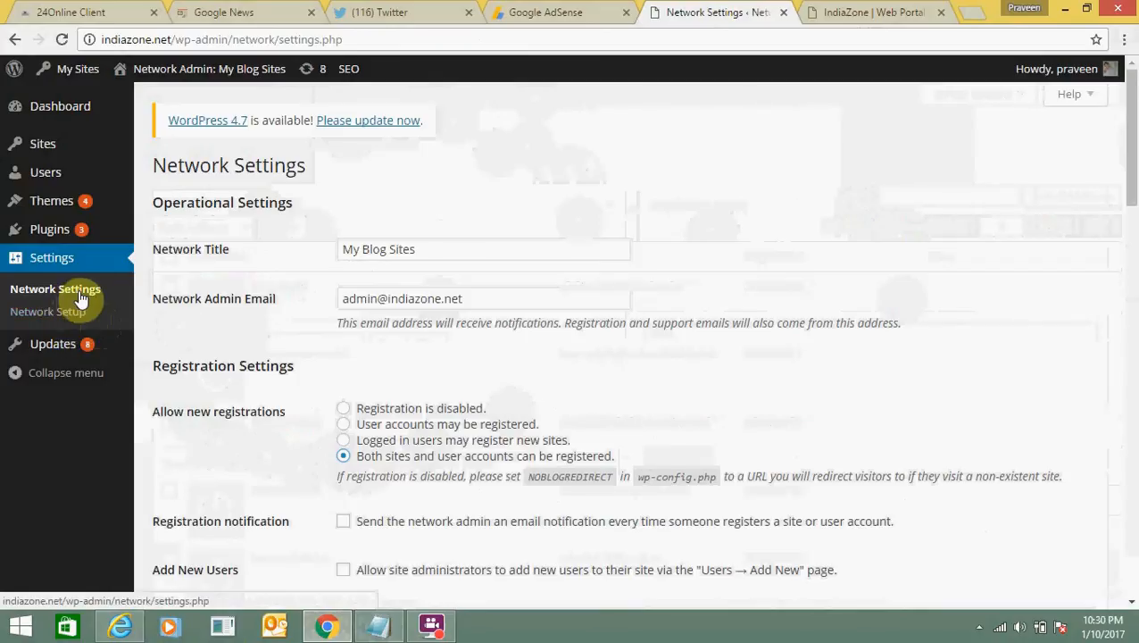
left_click_drag(161, 365, 287, 366)
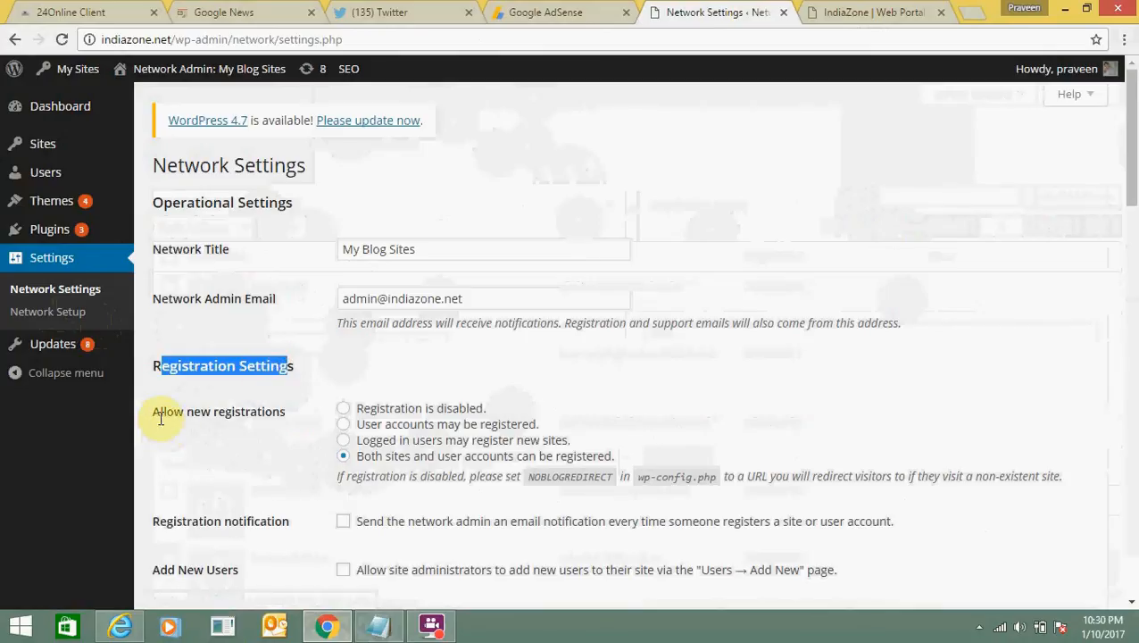
left_click_drag(160, 413, 288, 412)
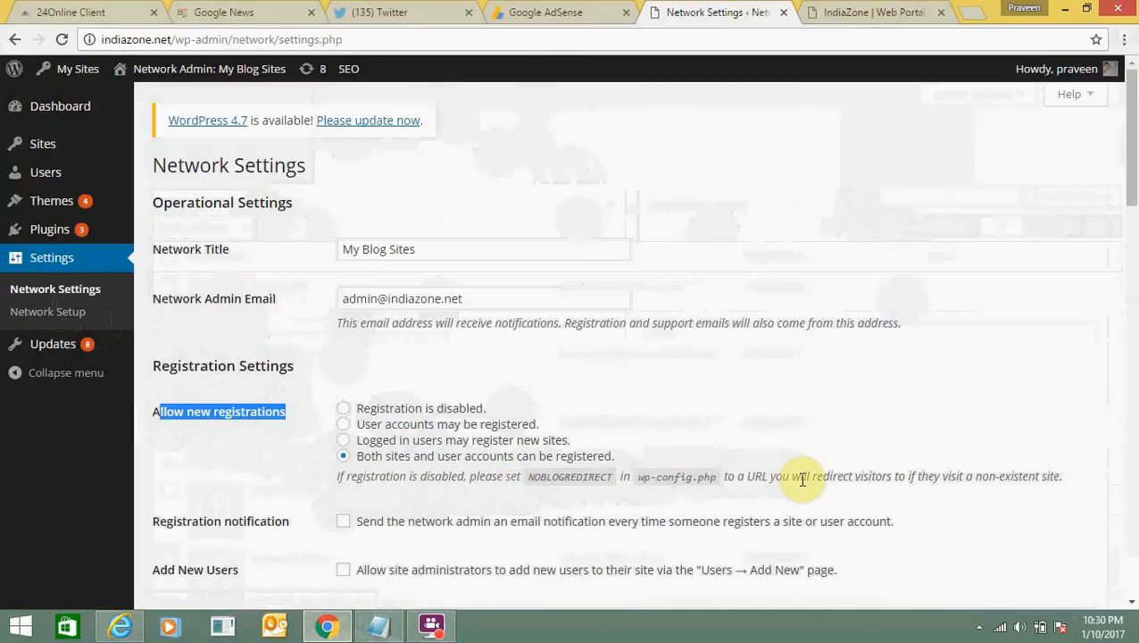
Try out the different Allow new registrations options, ending with "User accounts may be registered".
left_click_drag(799, 475, 681, 491)
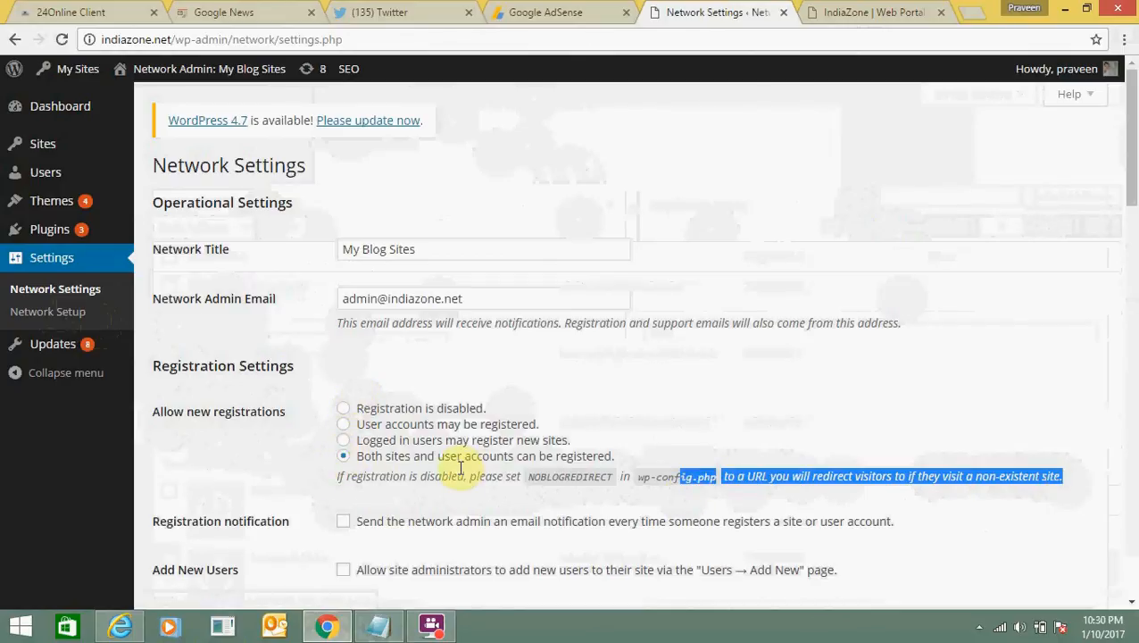
left_click(346, 442)
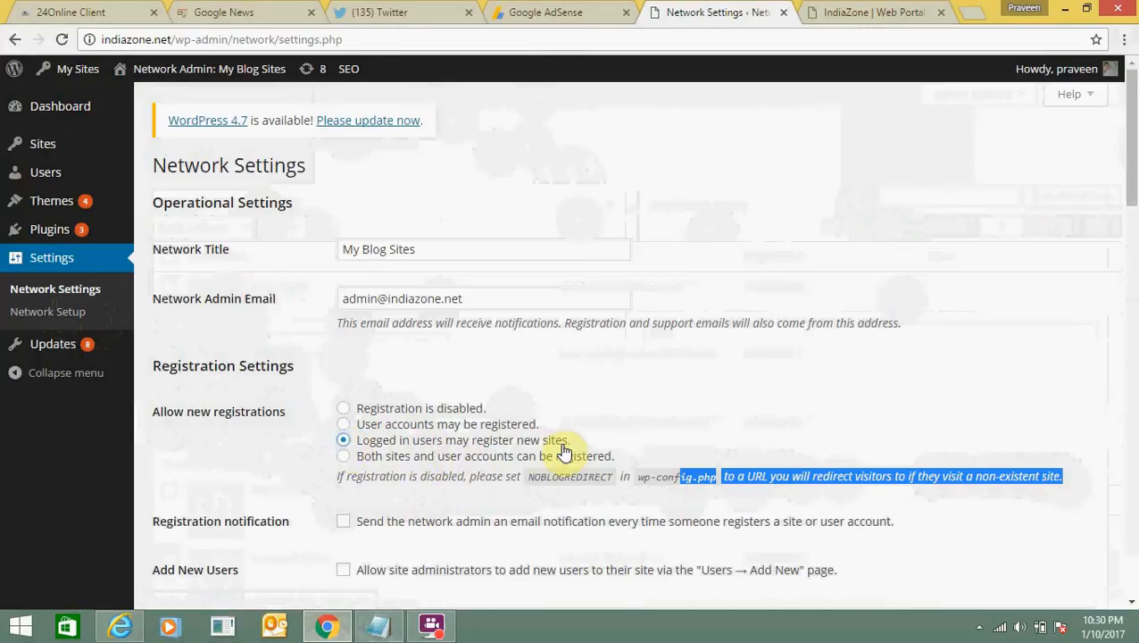
left_click(345, 425)
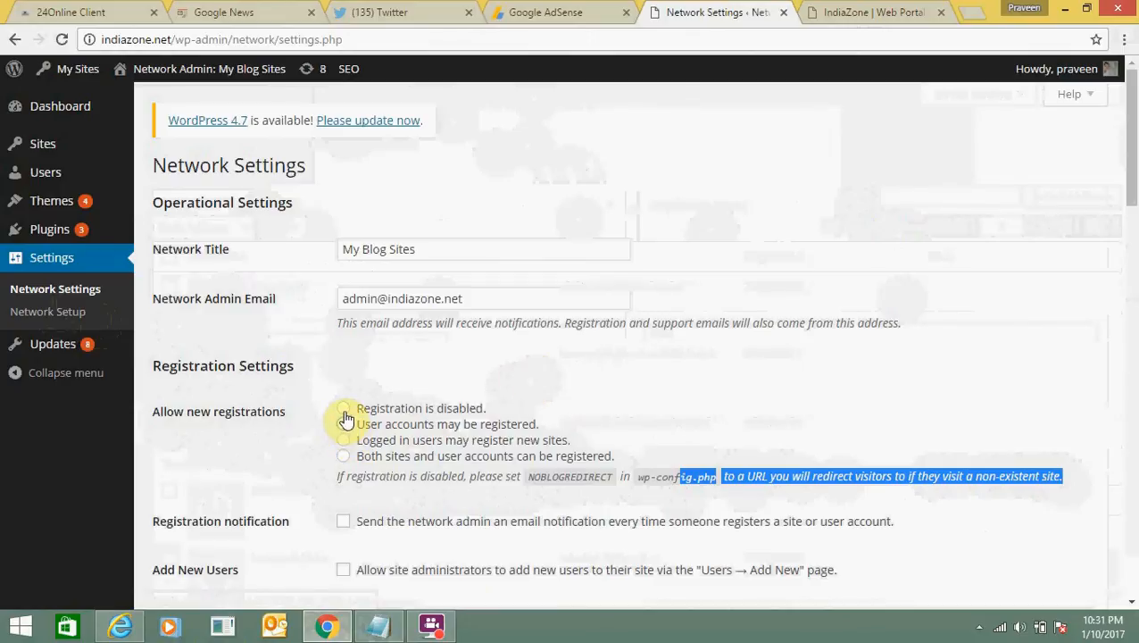
left_click(344, 408)
left_click(347, 441)
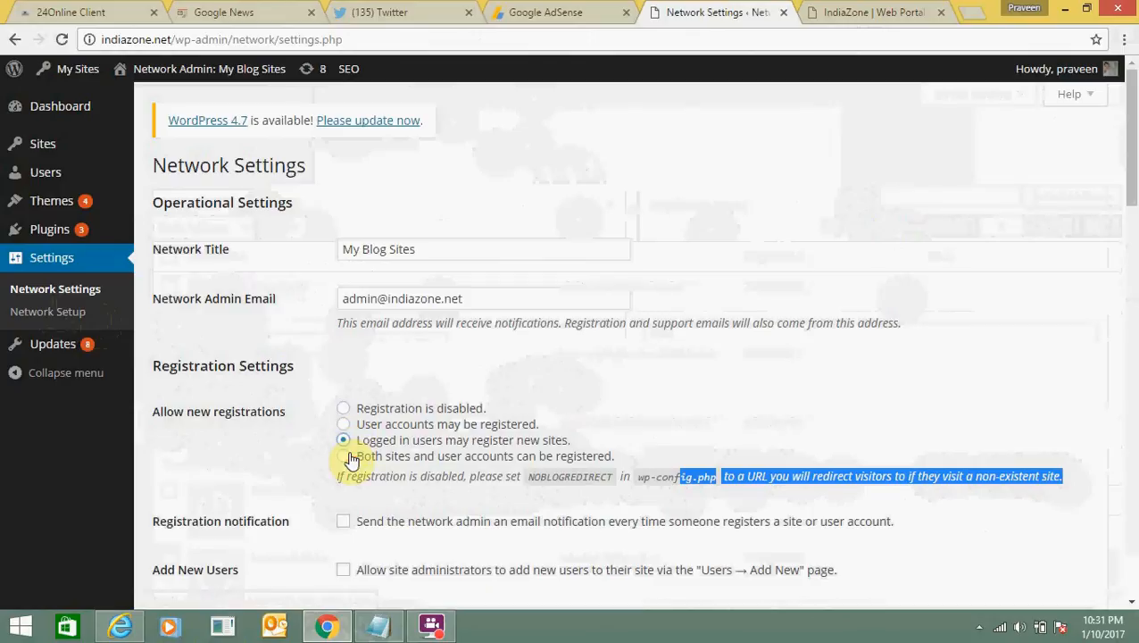
left_click(343, 456)
left_click(344, 409)
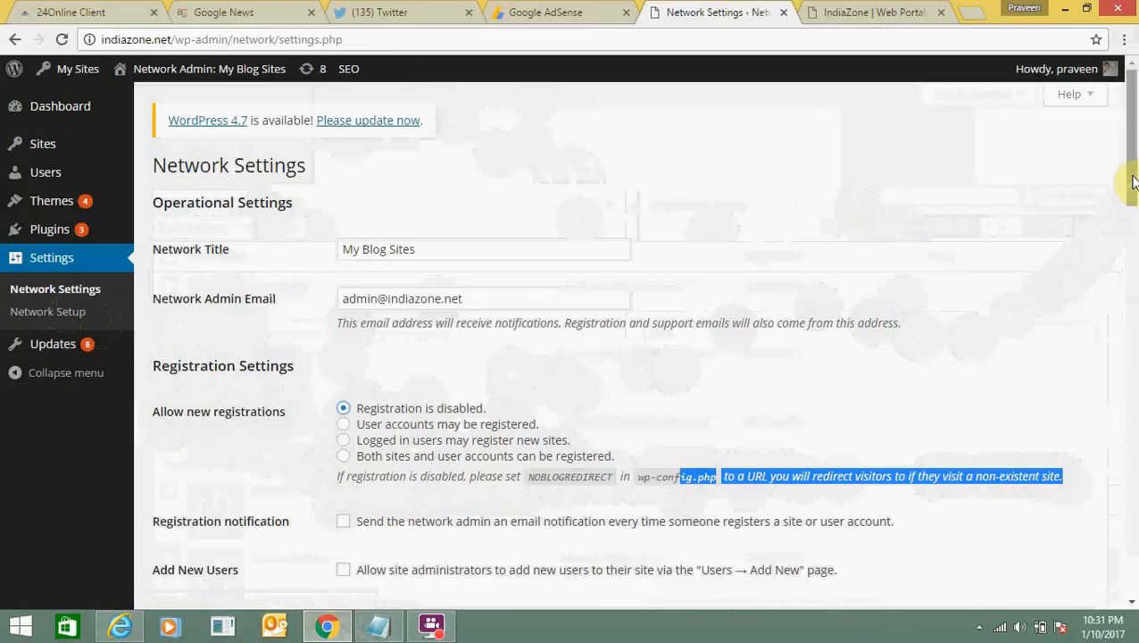
mouse_move(1132, 182)
left_mouse_down()
mouse_move(1126, 246)
mouse_move(1111, 190)
left_mouse_up()
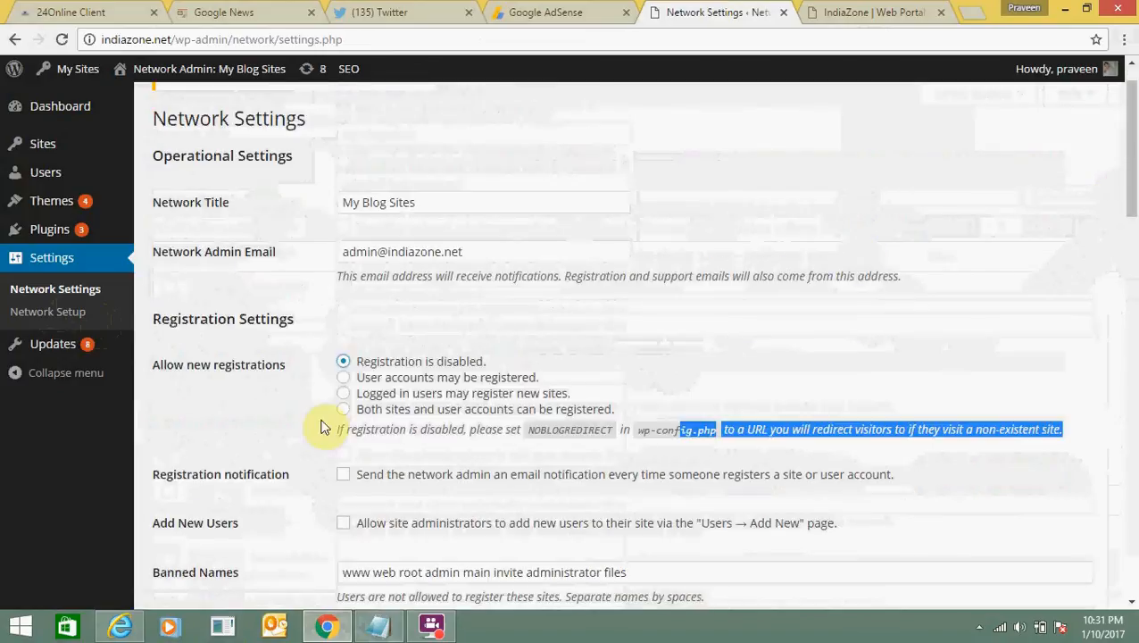
left_click(1124, 40)
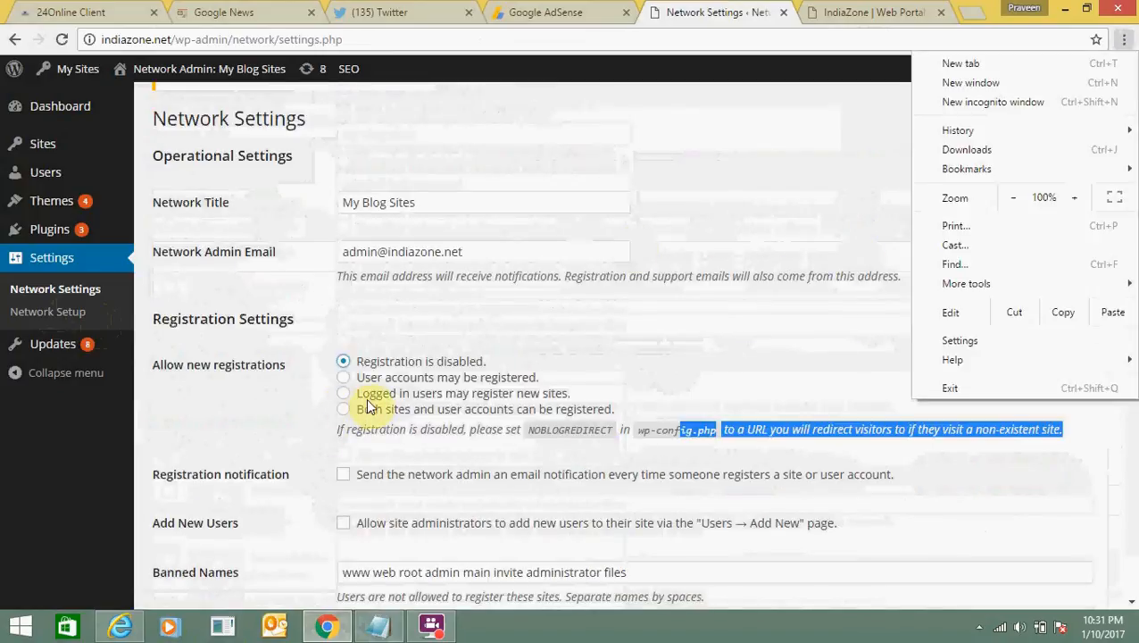
left_click(349, 395)
left_click(343, 377)
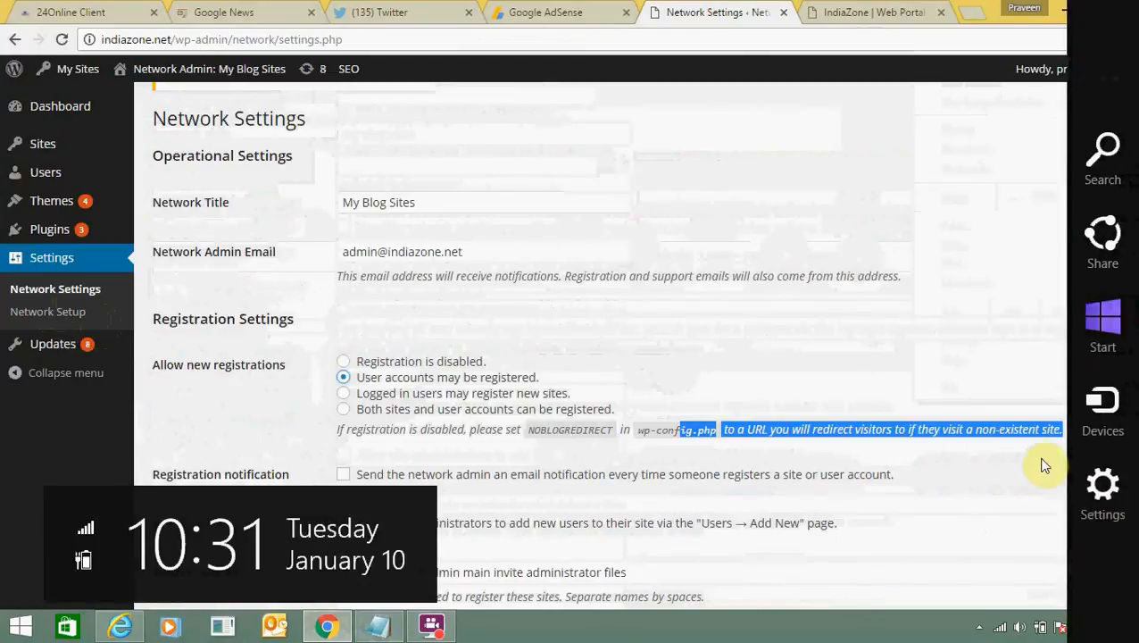
Review the remaining network settings, then set Allow new registrations to "Registration is disabled".
left_click(1130, 428)
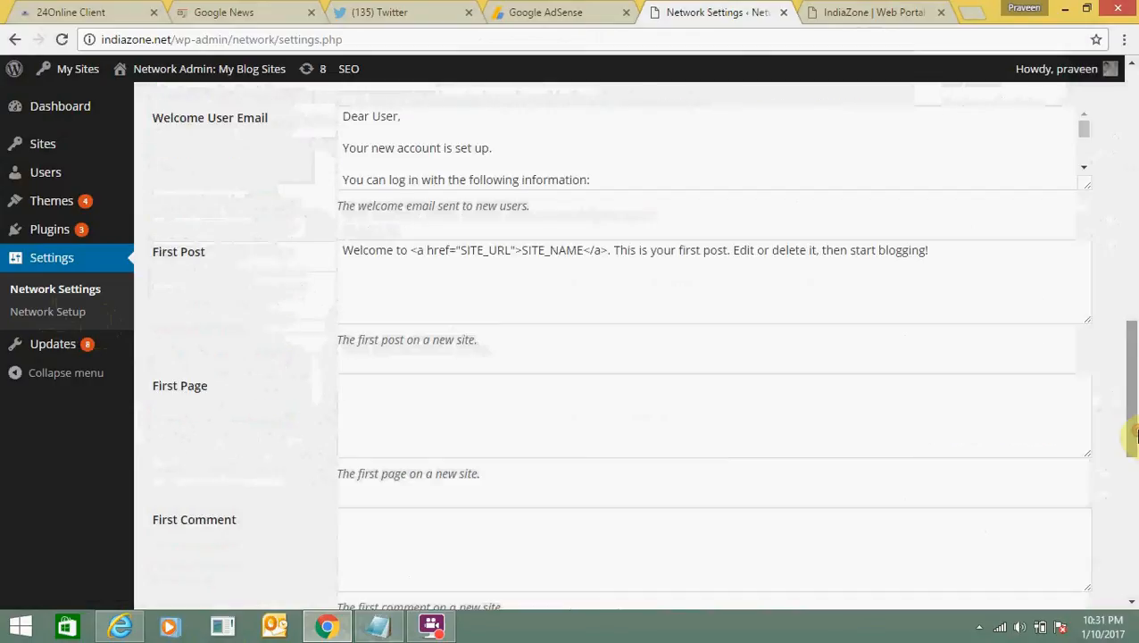
left_click_drag(1130, 429, 1133, 559)
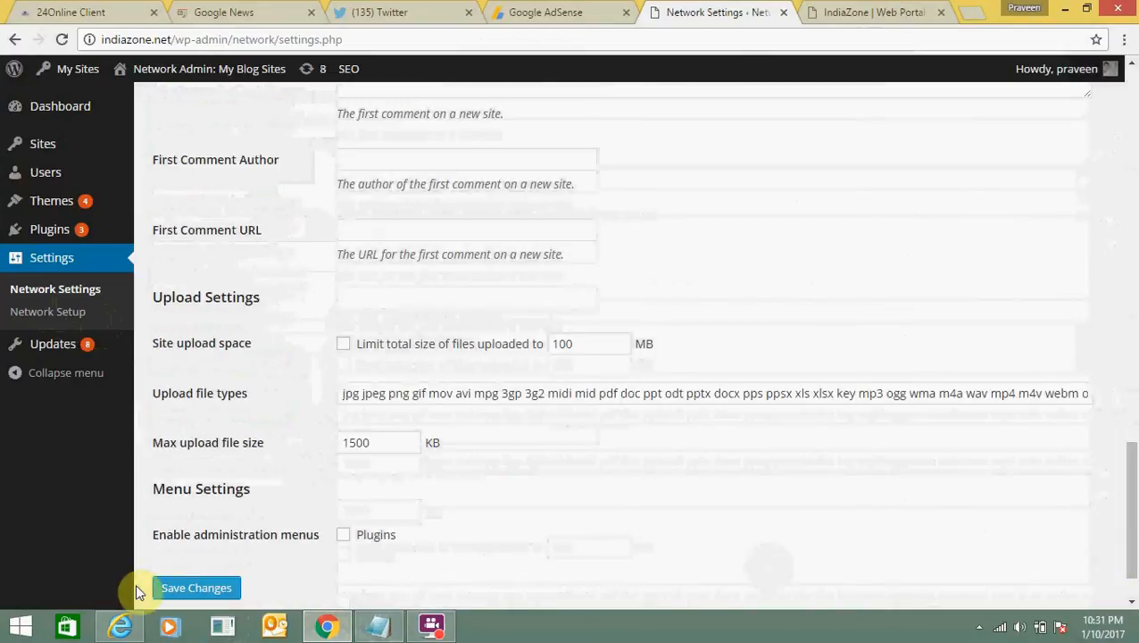
left_click(1132, 316)
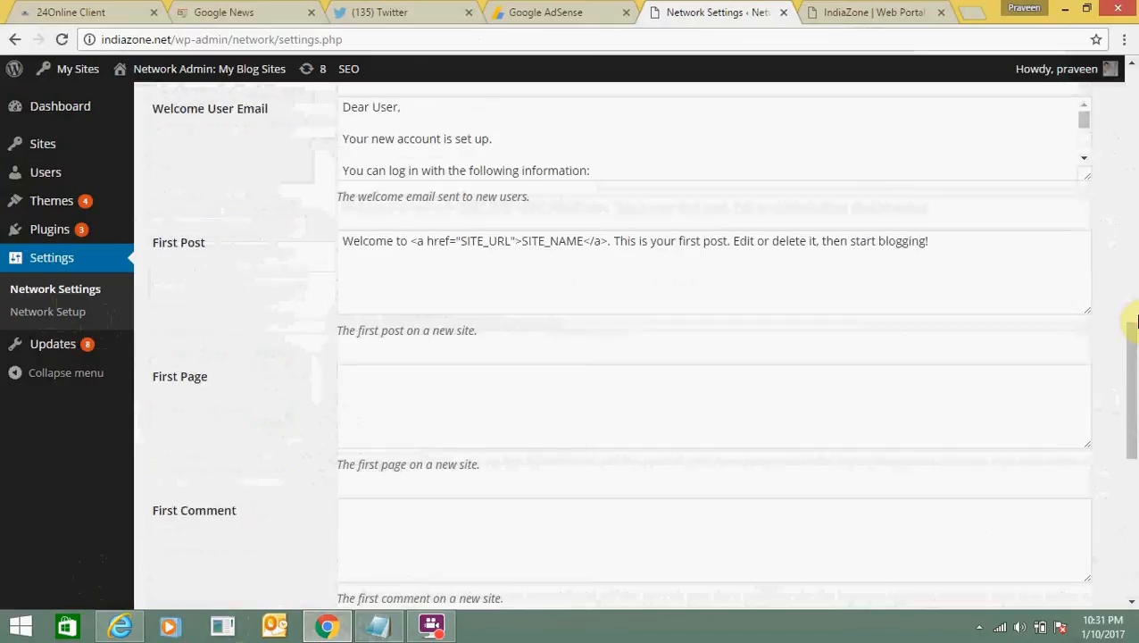
left_click(1132, 223)
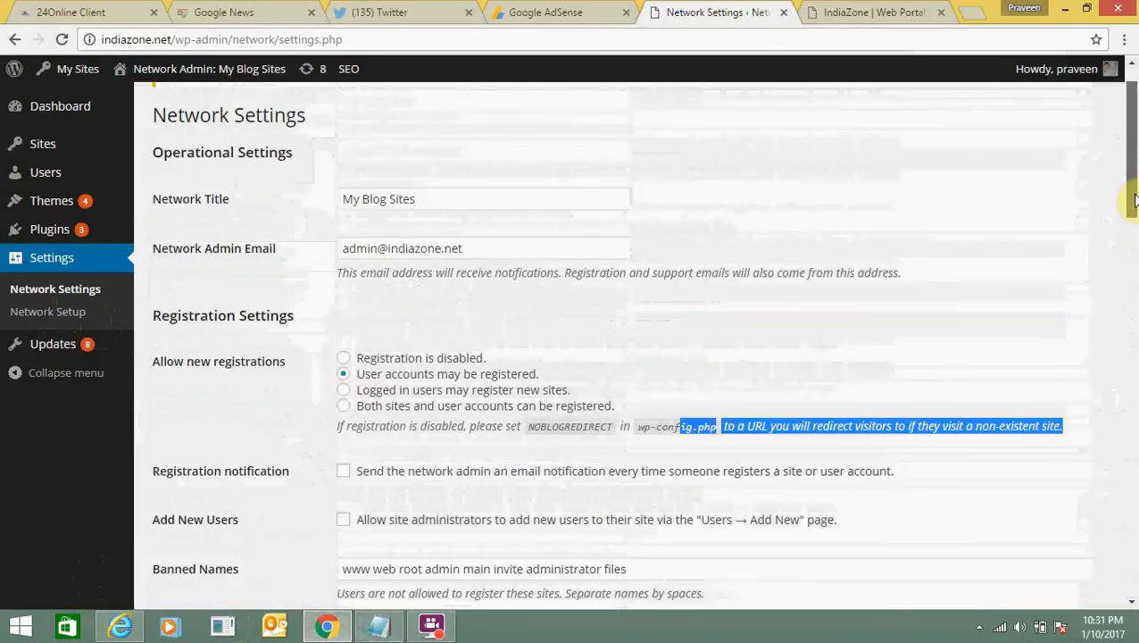
left_click(344, 358)
Open the network's list of all users and sort it by registration date, newest first.
mouse_move(25, 174)
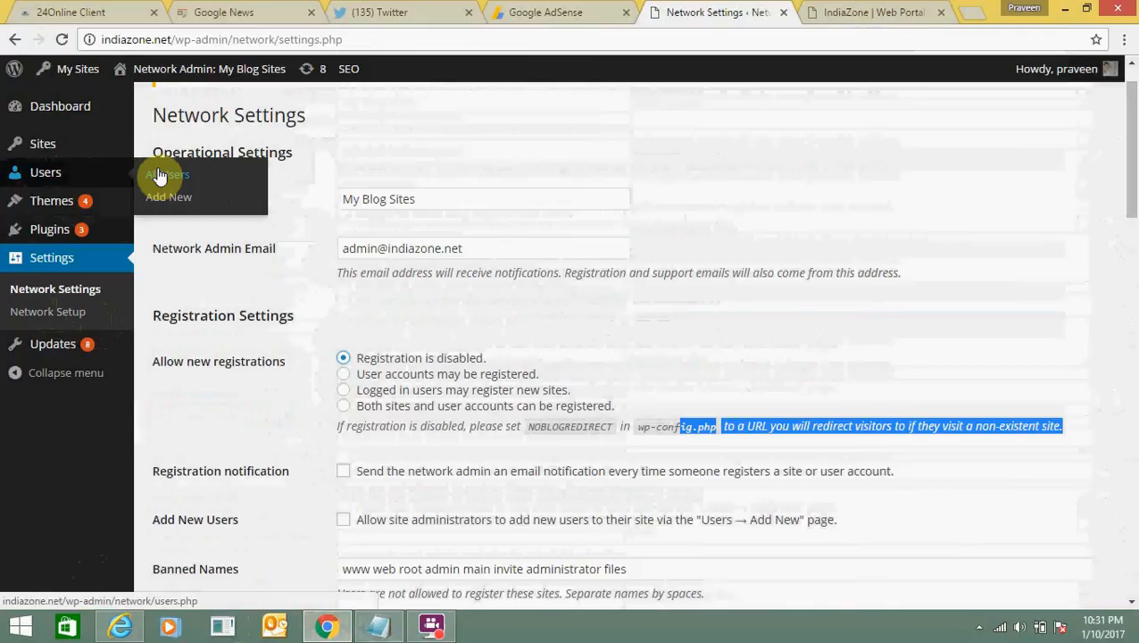
mouse_move(72, 220)
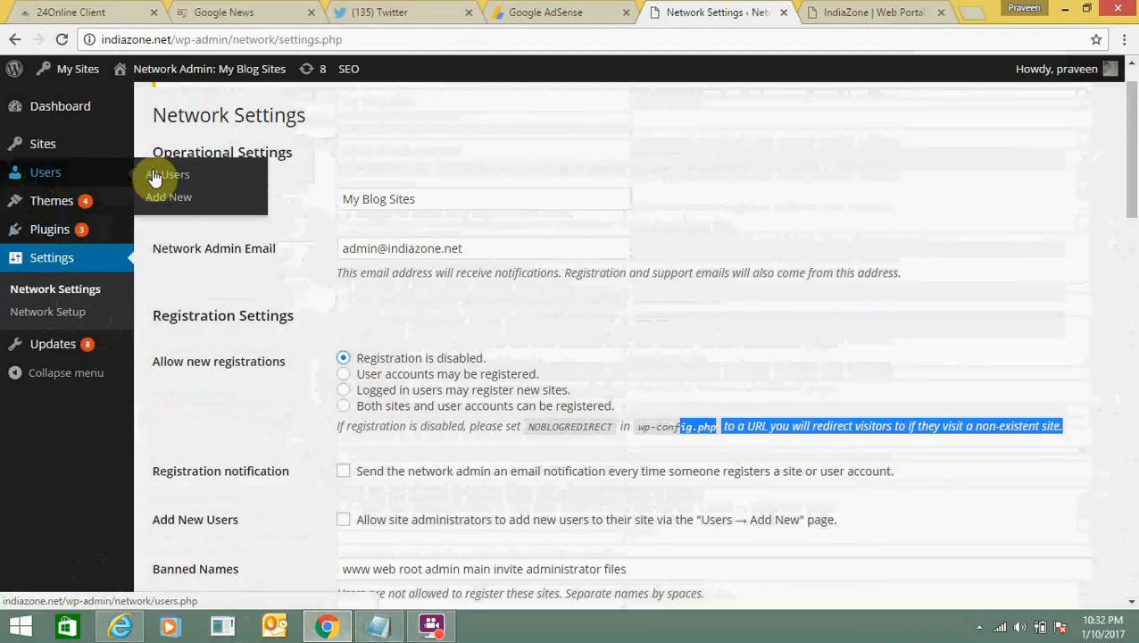
left_click(156, 175)
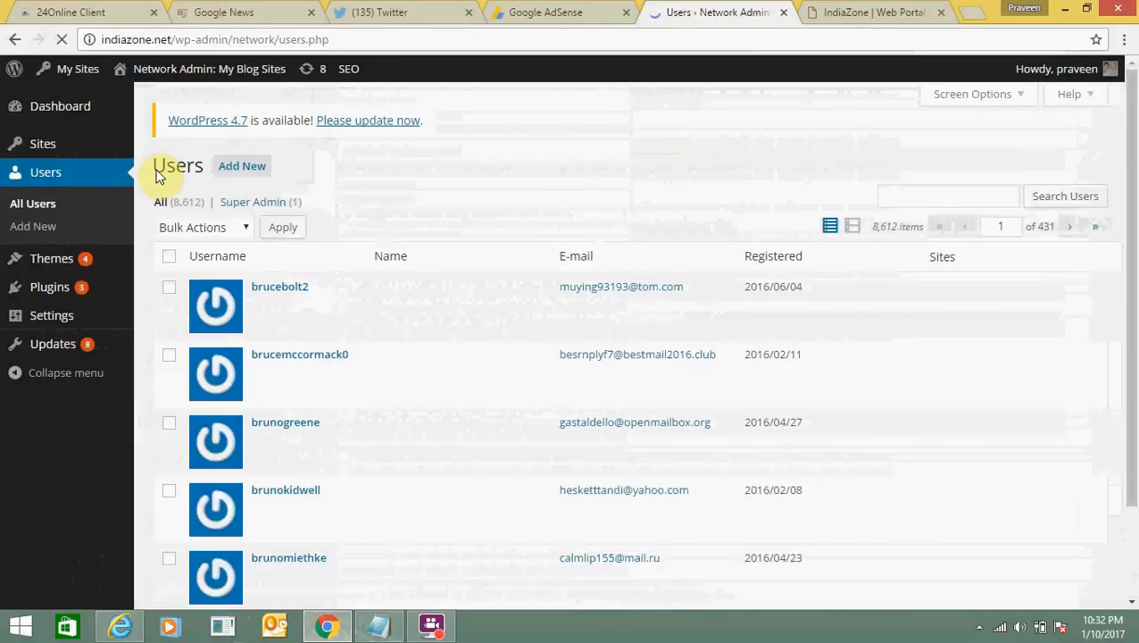
left_click(779, 261)
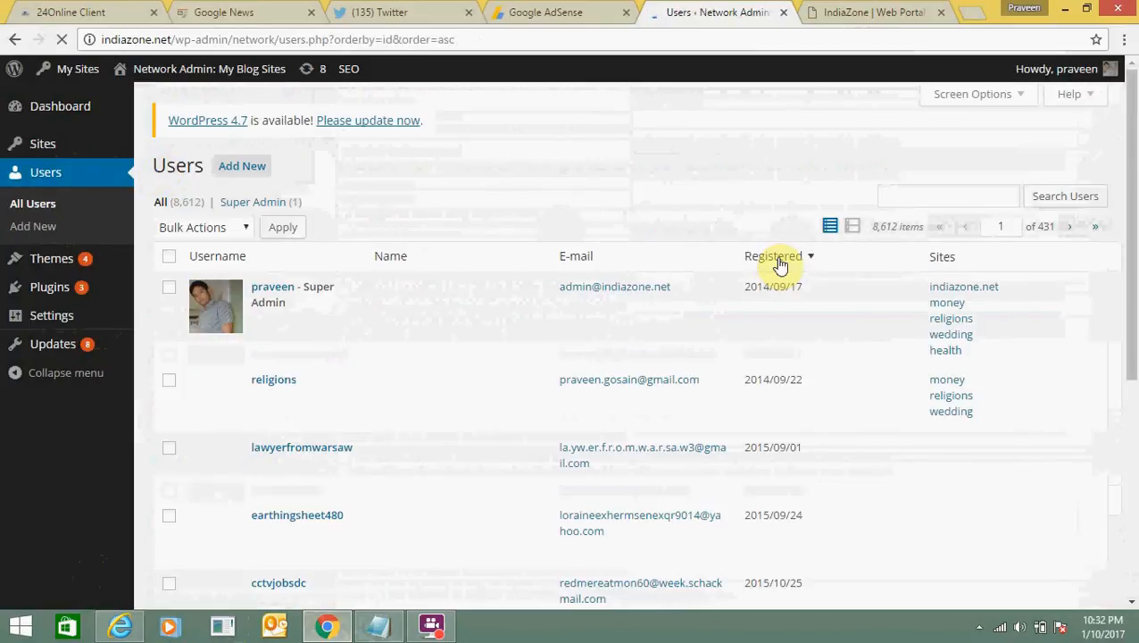
left_click(778, 259)
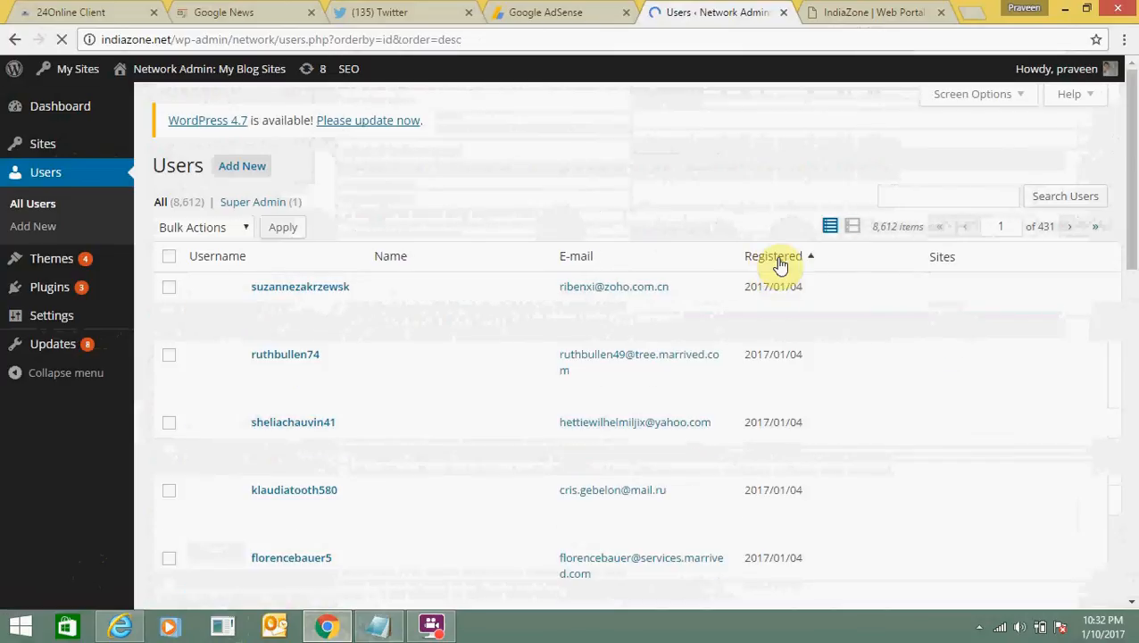
left_click_drag(816, 284, 748, 286)
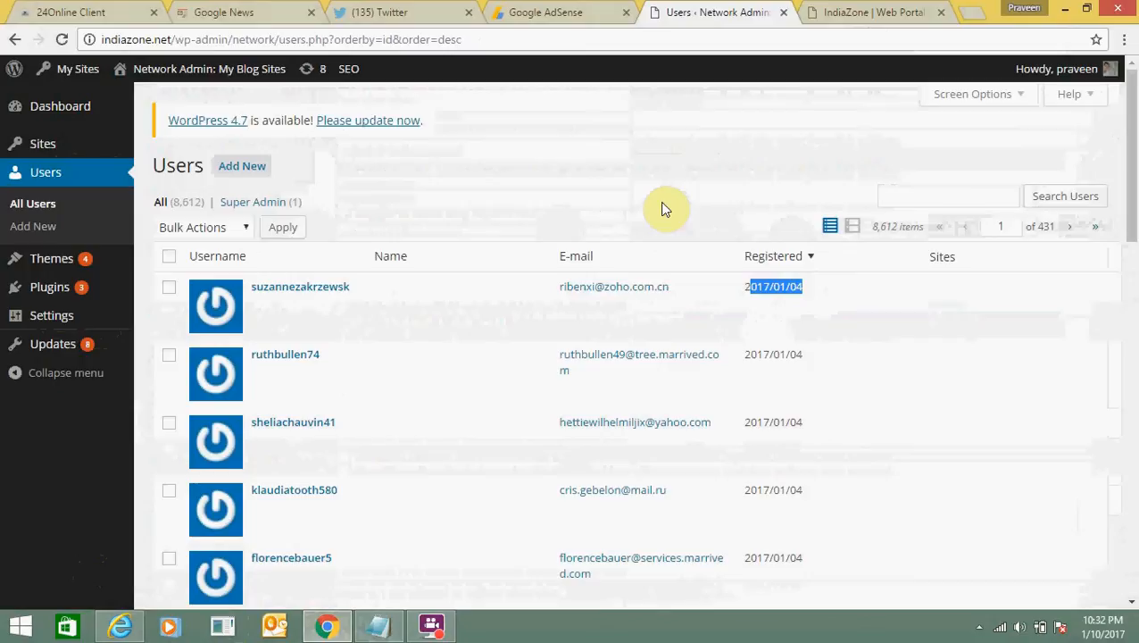
Select all users on the first page of the sorted list and apply the bulk action Delete.
left_click(169, 257)
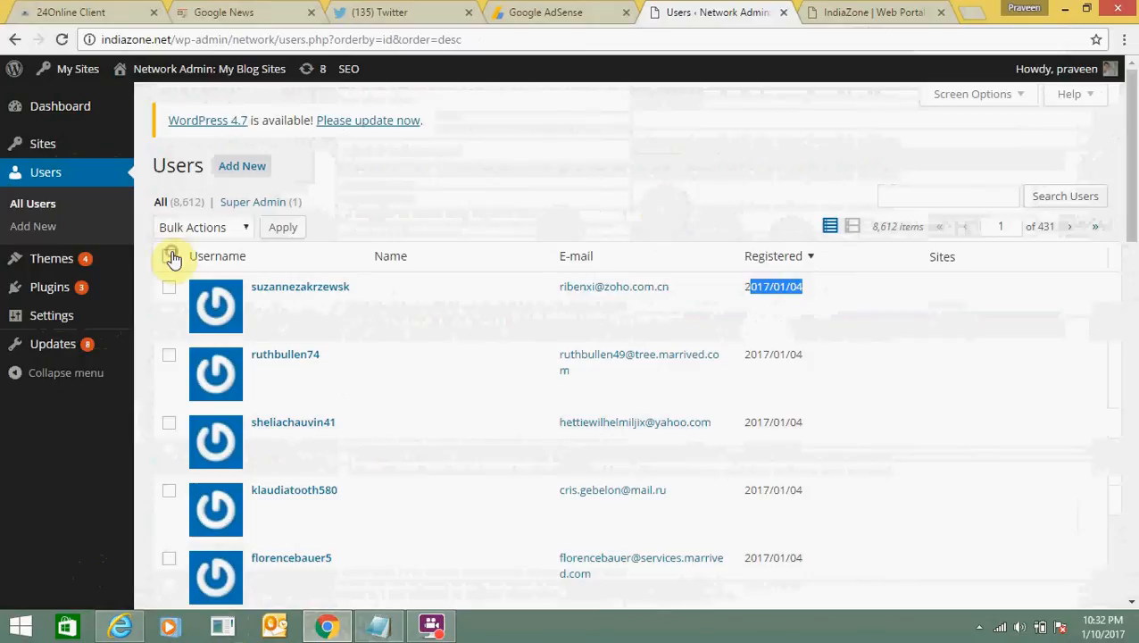
left_click(245, 228)
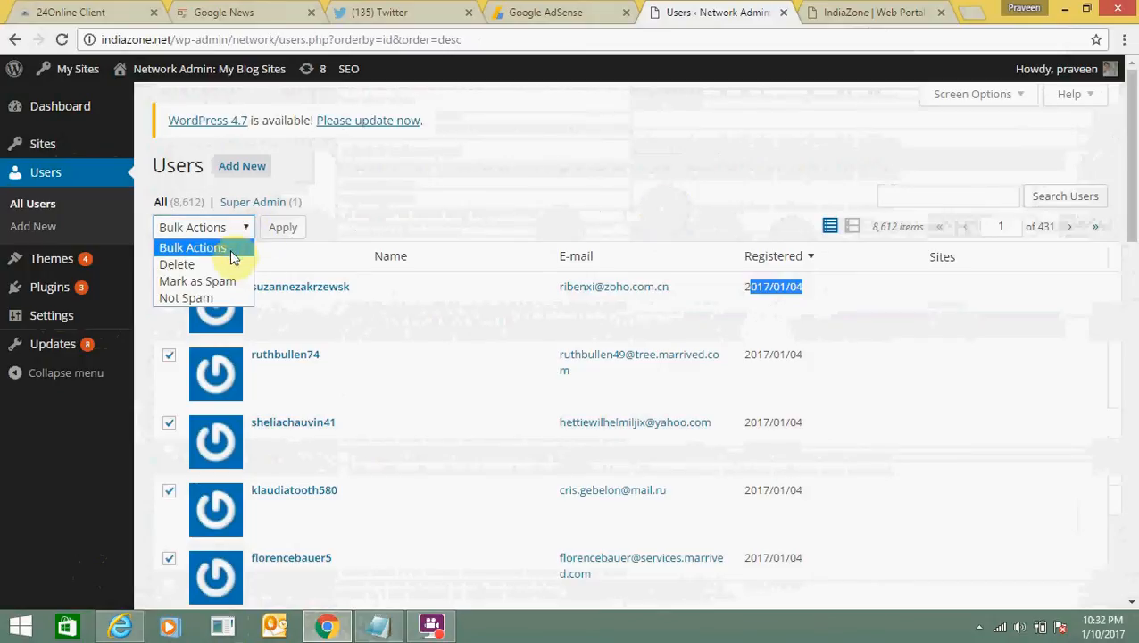
left_click(231, 264)
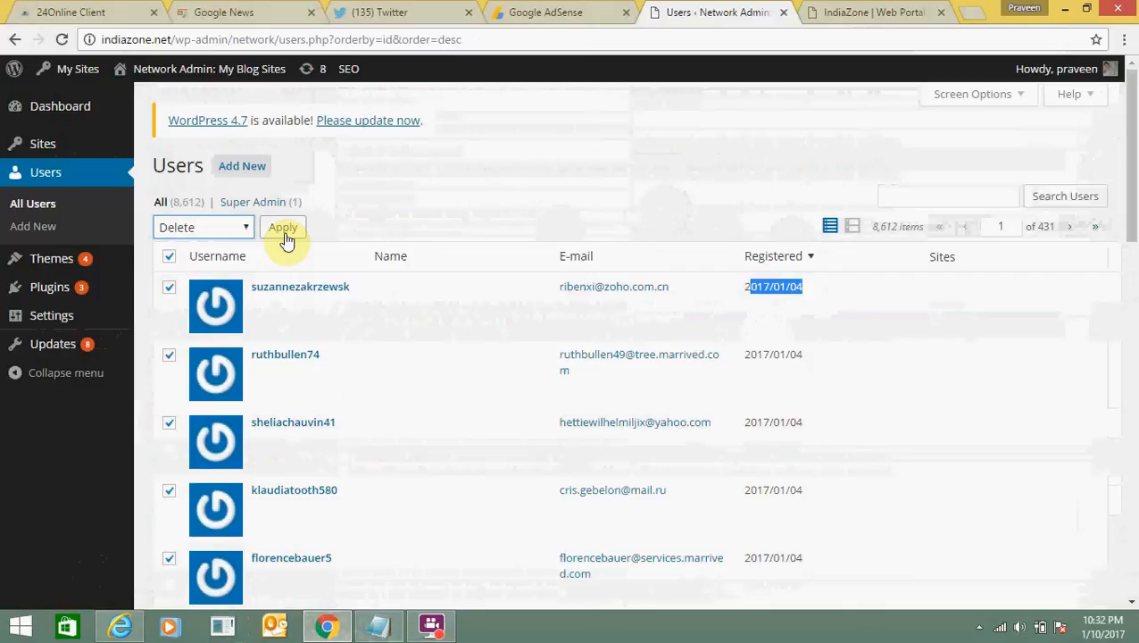
left_click(283, 229)
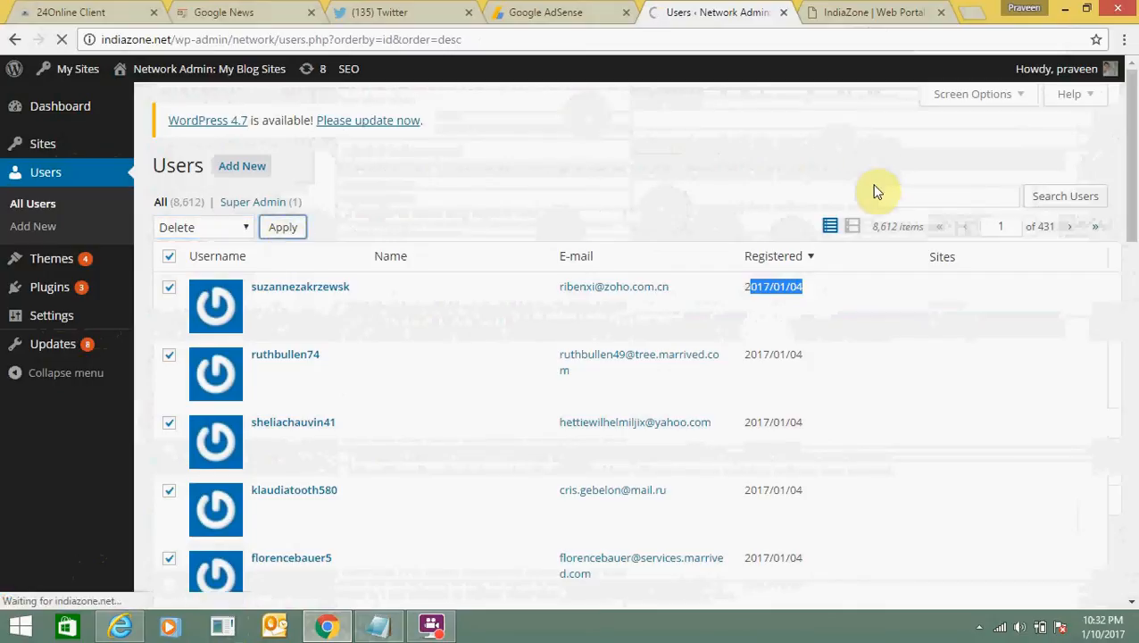
left_click_drag(874, 227, 908, 227)
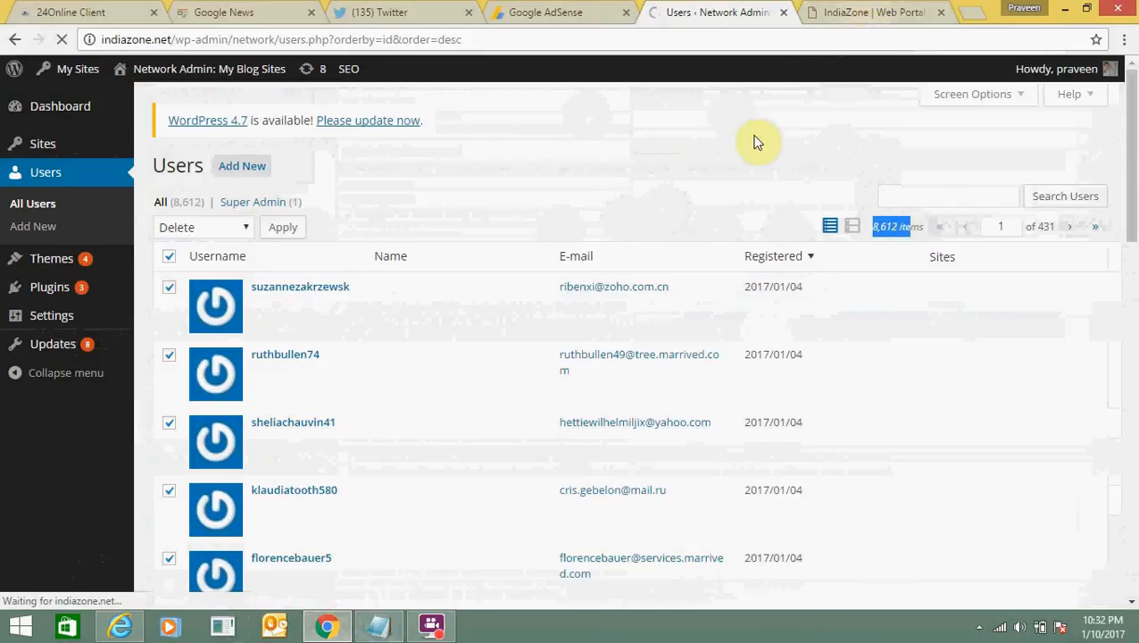
Switch to Gmail in Internet Explorer and examine the hosting support email's statement about port 80/443.
left_click(120, 625)
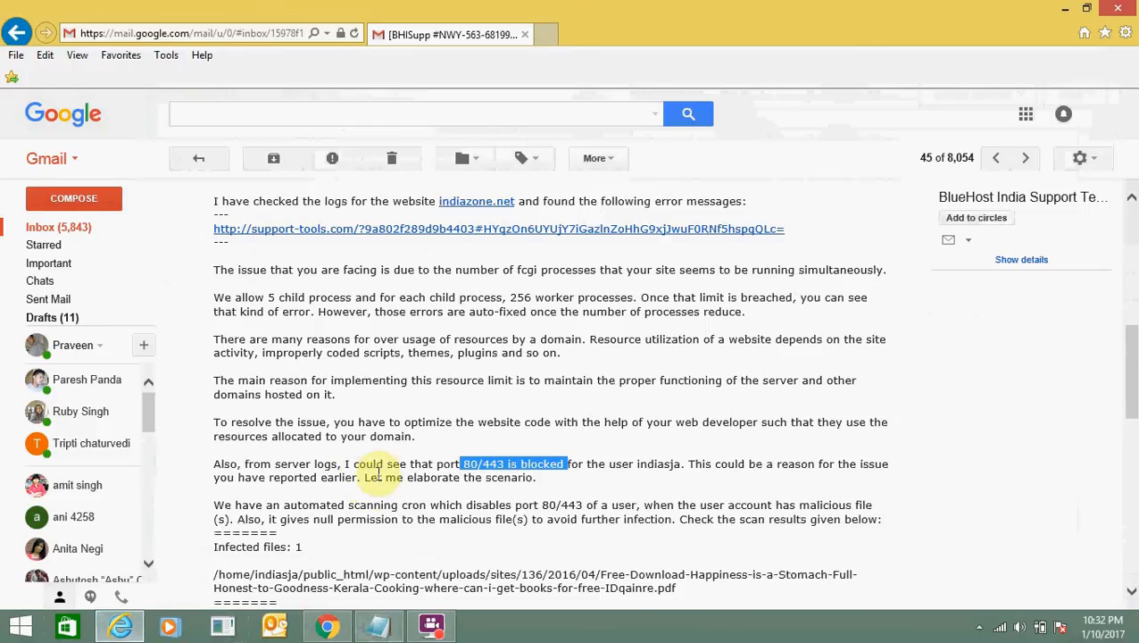
left_click(448, 465)
left_click_drag(506, 464, 464, 463)
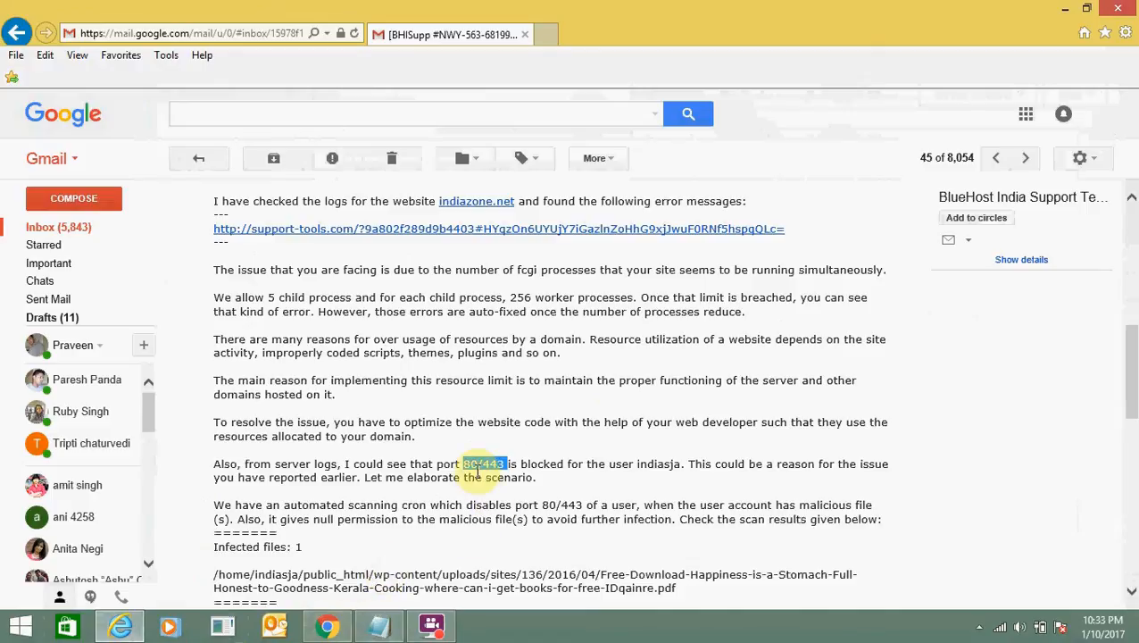
left_click(450, 463)
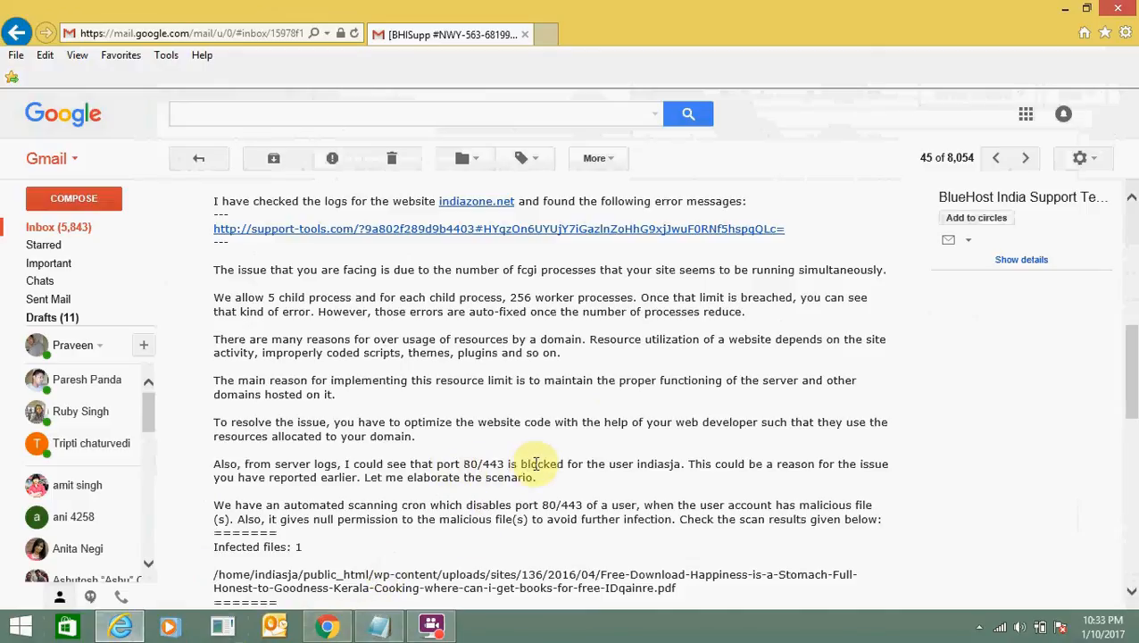
left_click_drag(504, 463, 464, 465)
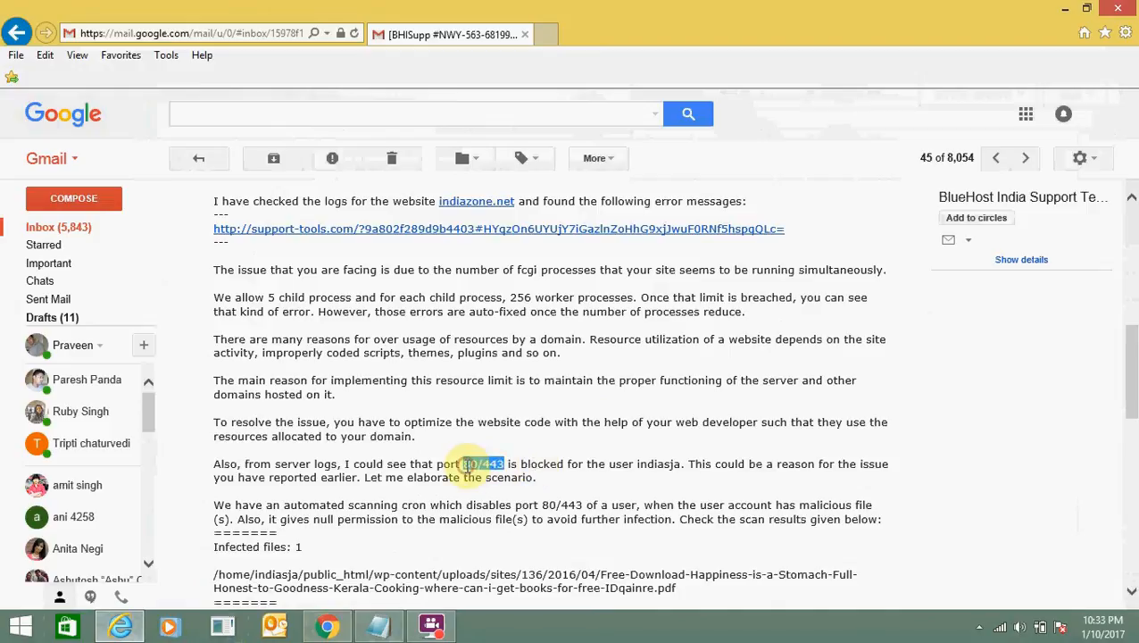
Return to the WordPress network admin in Chrome and confirm the deletion of the selected users.
key("alt+Tab")
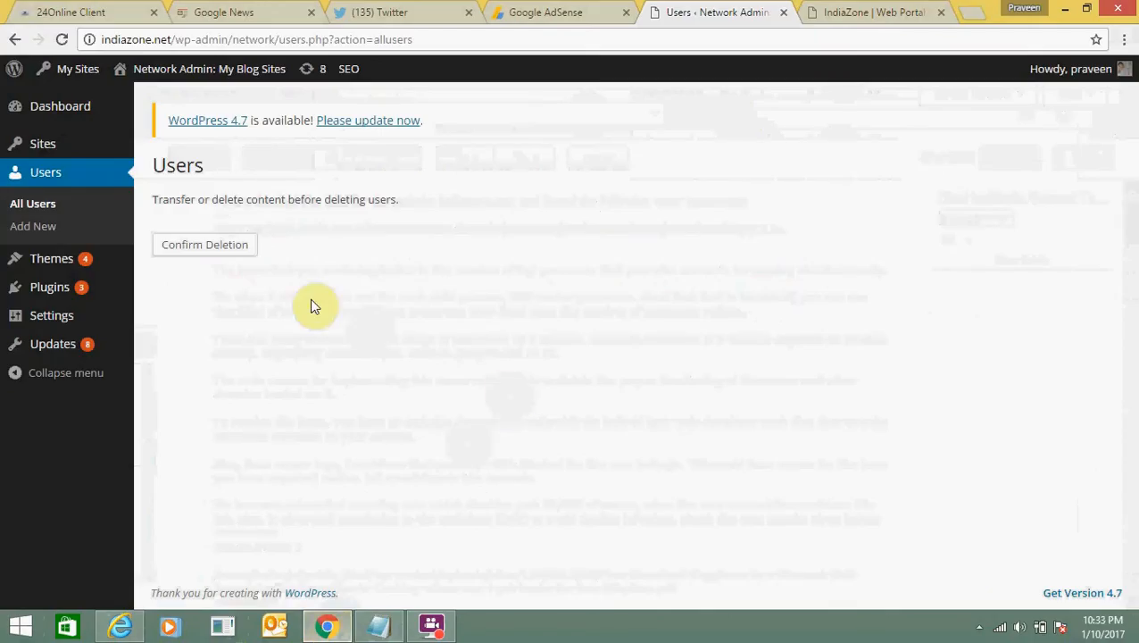
left_click(220, 256)
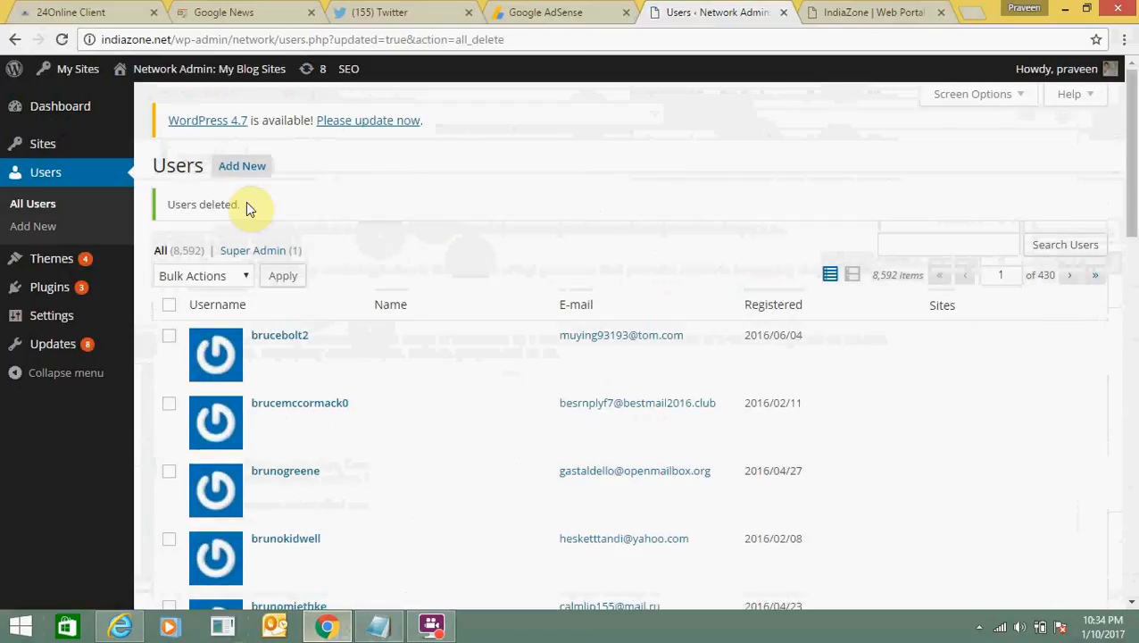
mouse_move(69, 306)
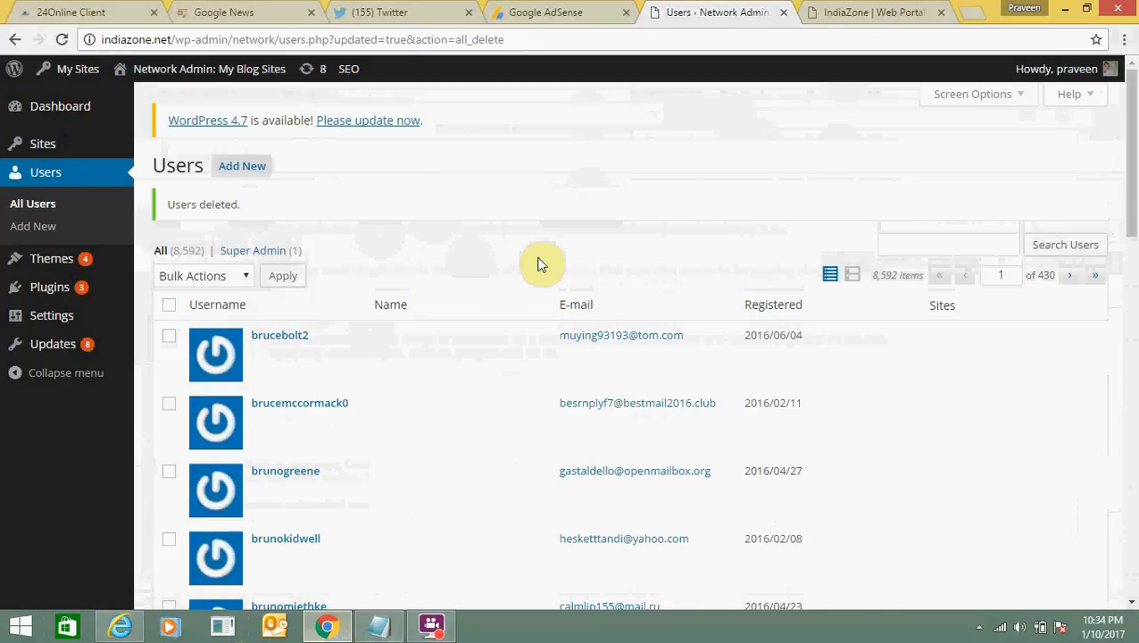
left_click(431, 625)
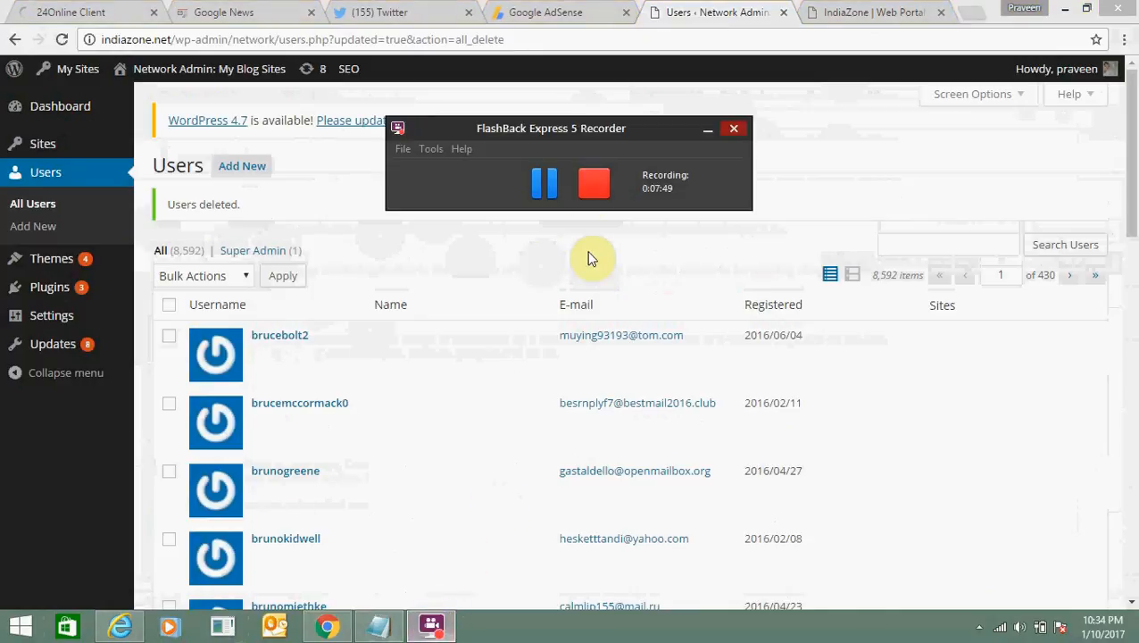